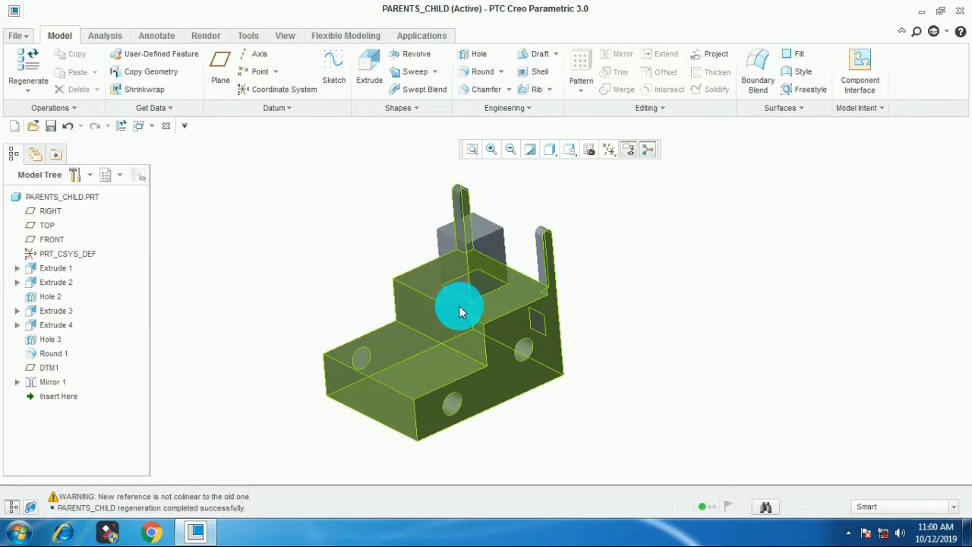
{"action": "mouse_move", "coordinate": [506, 336]}
{"action": "middle_mouse_down"}
{"action": "mouse_move", "coordinate": [474, 288]}
{"action": "mouse_move", "coordinate": [525, 321]}
{"action": "mouse_move", "coordinate": [536, 296]}
{"action": "mouse_move", "coordinate": [524, 332]}
{"action": "middle_mouse_up"}
{"action": "scroll", "coordinate": [490, 313], "scroll_direction": "down", "scroll_amount": 3}
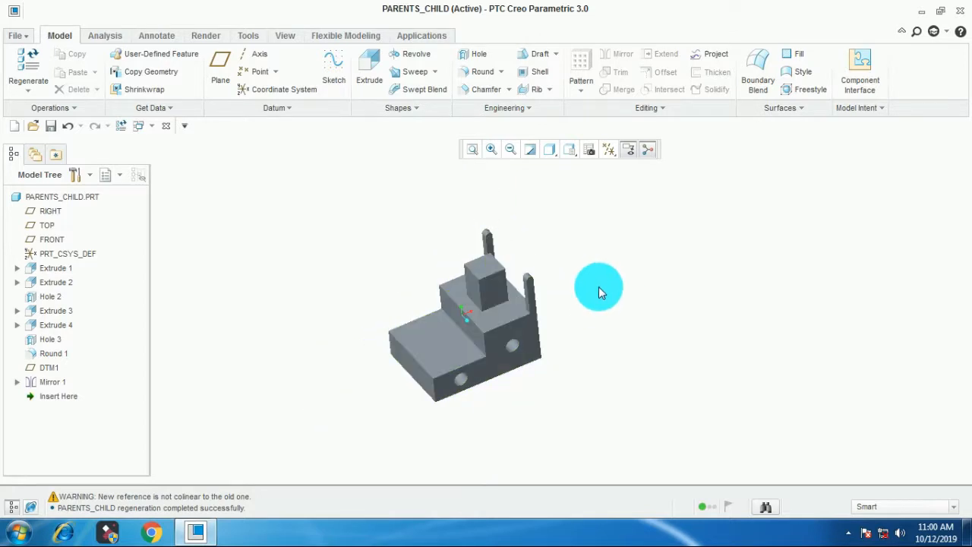
{"action": "middle_click_drag", "start_coordinate": [601, 289], "coordinate": [593, 289]}
{"action": "scroll", "coordinate": [591, 313], "scroll_direction": "up", "scroll_amount": 3}
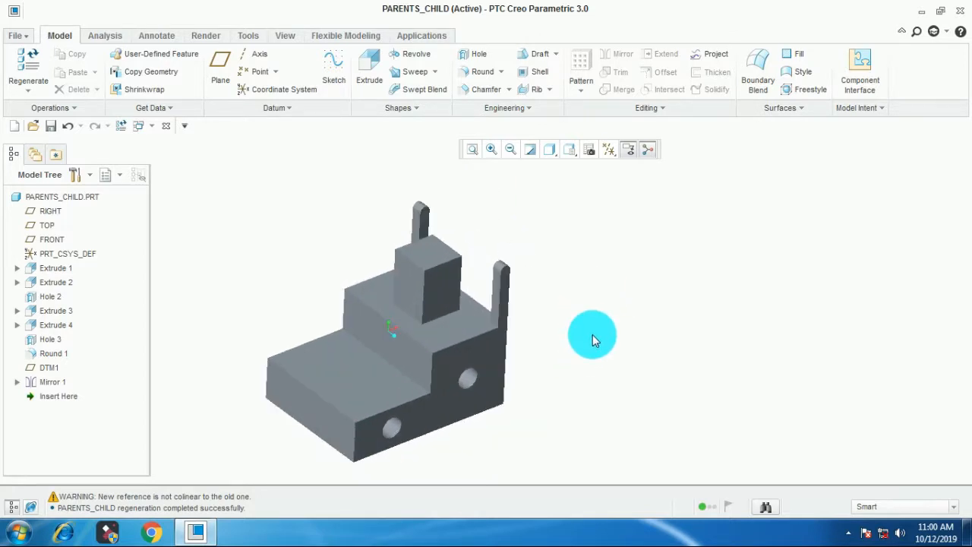
{"action": "scroll", "coordinate": [522, 338], "scroll_direction": "down", "scroll_amount": 3}
Select the block on the upper step (Extrude 2) and open its references for editing
{"action": "left_click", "coordinate": [495, 309]}
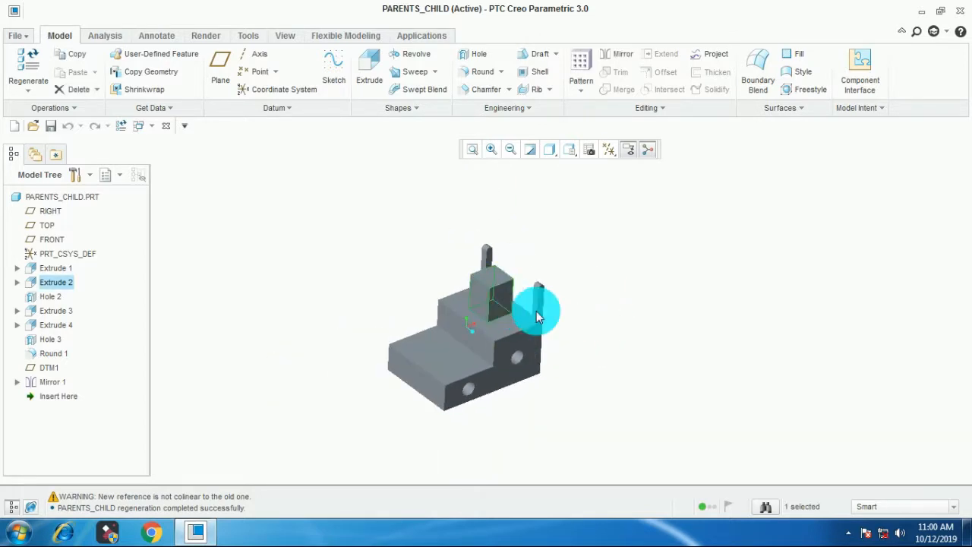
{"action": "scroll", "coordinate": [600, 328], "scroll_direction": "down", "scroll_amount": 2}
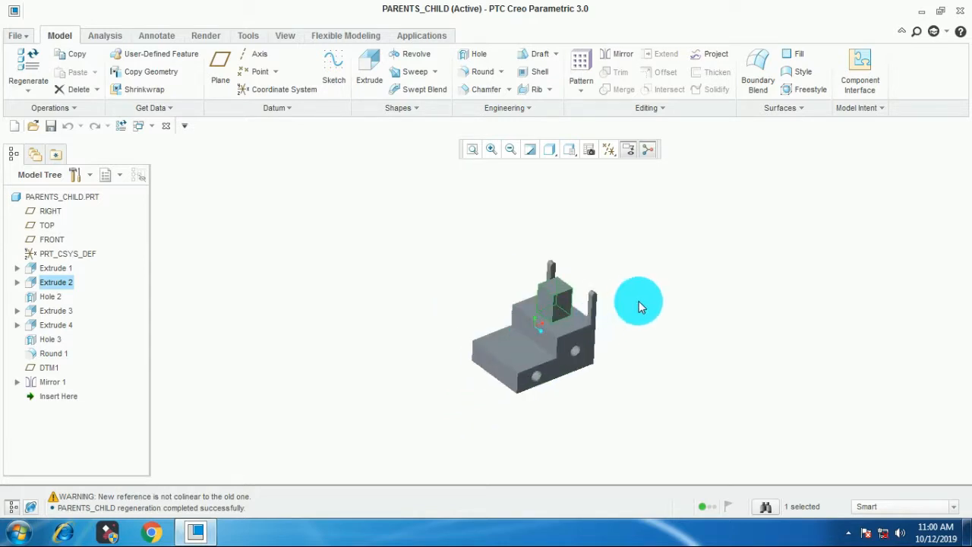
{"action": "left_click", "coordinate": [559, 301]}
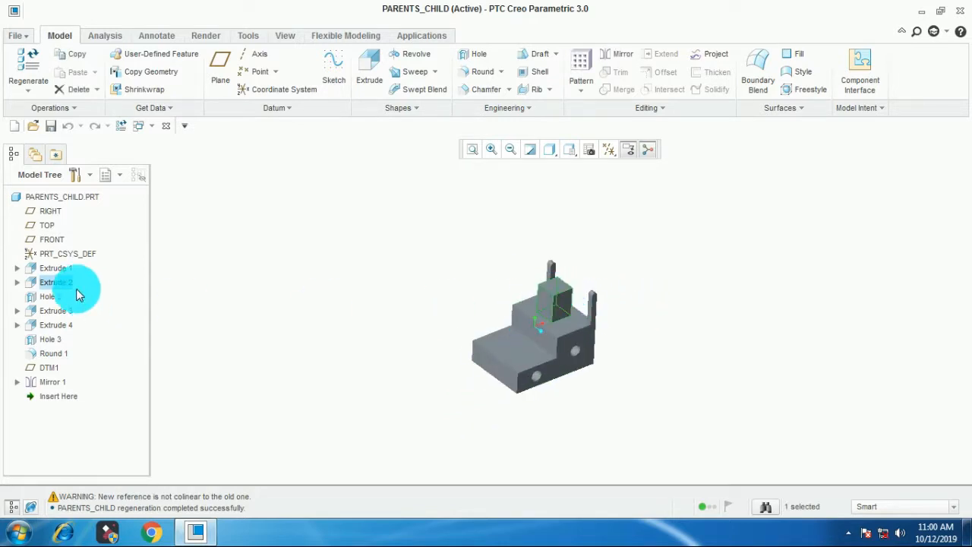
{"action": "right_click", "coordinate": [70, 288]}
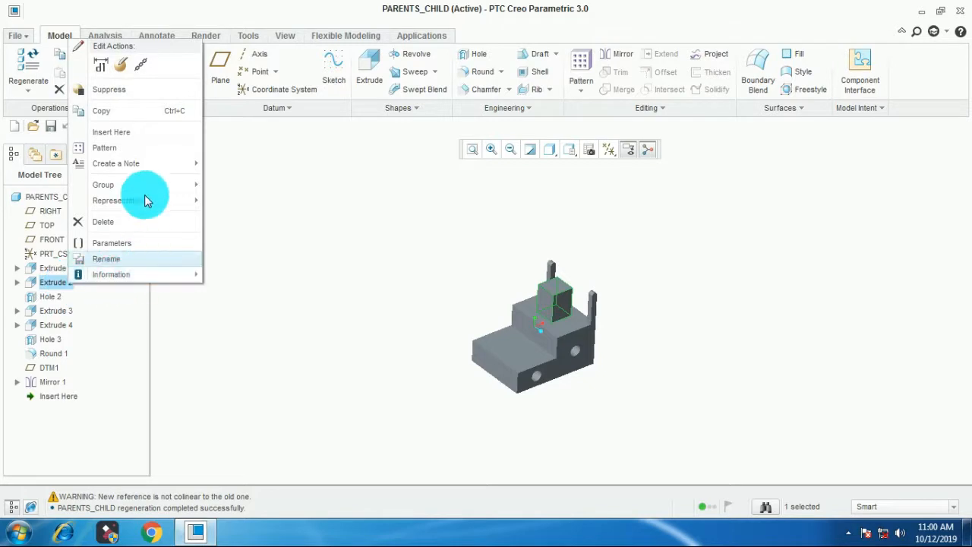
{"action": "left_click", "coordinate": [139, 71]}
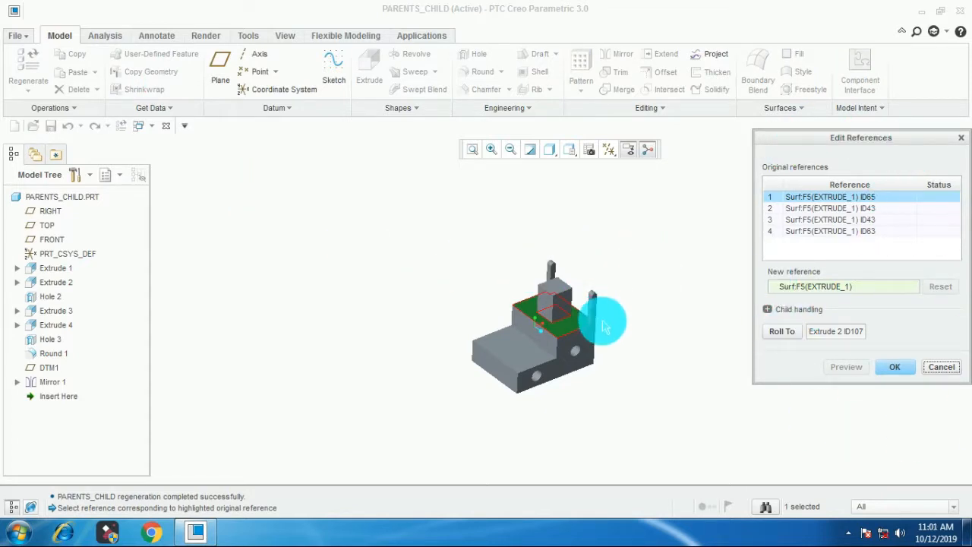
Replace Extrude 2's first reference, the top face of the upper step, with the top face of the lower step
{"action": "mouse_move", "coordinate": [600, 321]}
{"action": "middle_mouse_down"}
{"action": "mouse_move", "coordinate": [619, 304]}
{"action": "mouse_move", "coordinate": [661, 297]}
{"action": "mouse_move", "coordinate": [627, 332]}
{"action": "mouse_move", "coordinate": [797, 256]}
{"action": "middle_mouse_up"}
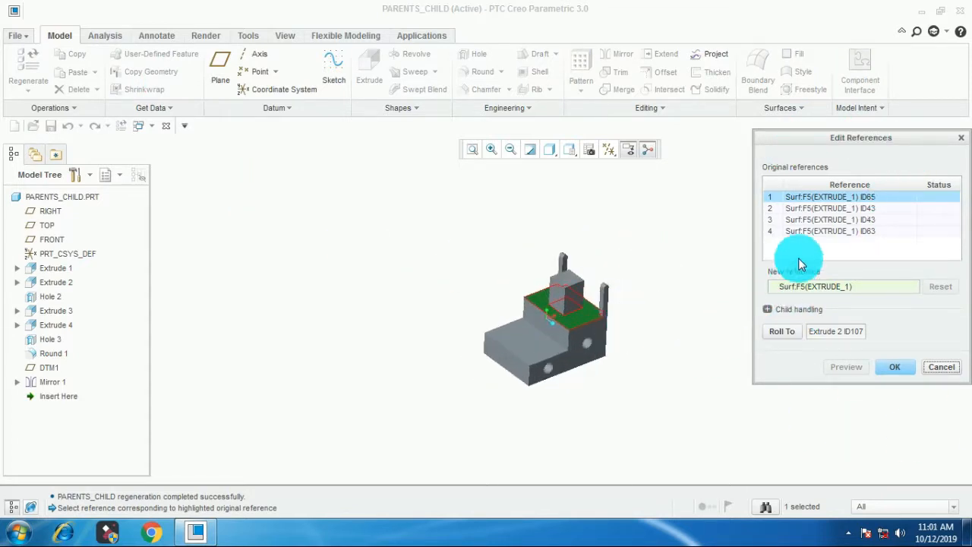
{"action": "left_click", "coordinate": [807, 195]}
{"action": "left_click", "coordinate": [832, 200]}
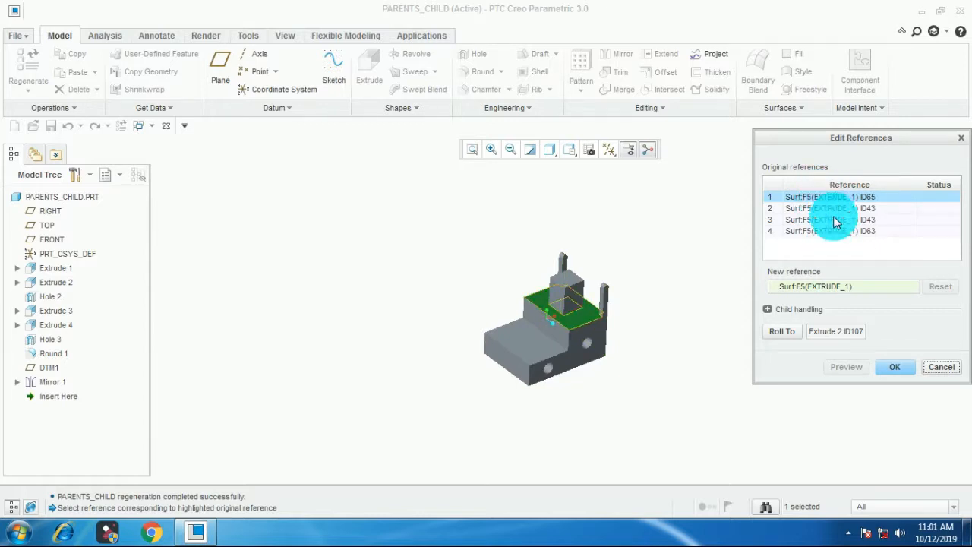
{"action": "middle_click_drag", "start_coordinate": [626, 347], "coordinate": [601, 321]}
{"action": "left_click", "coordinate": [601, 321]}
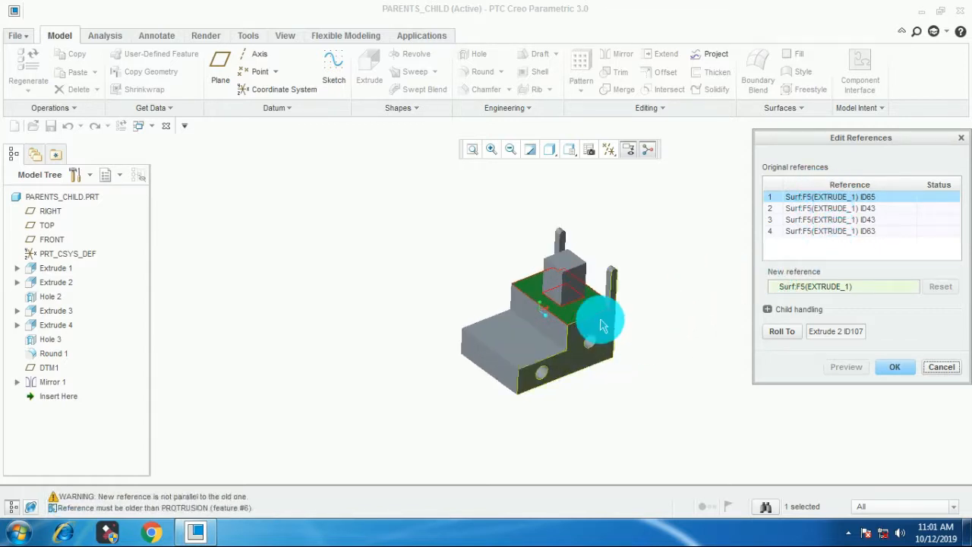
{"action": "scroll", "coordinate": [562, 341], "scroll_direction": "up", "scroll_amount": 2}
{"action": "scroll", "coordinate": [561, 340], "scroll_direction": "up", "scroll_amount": 2}
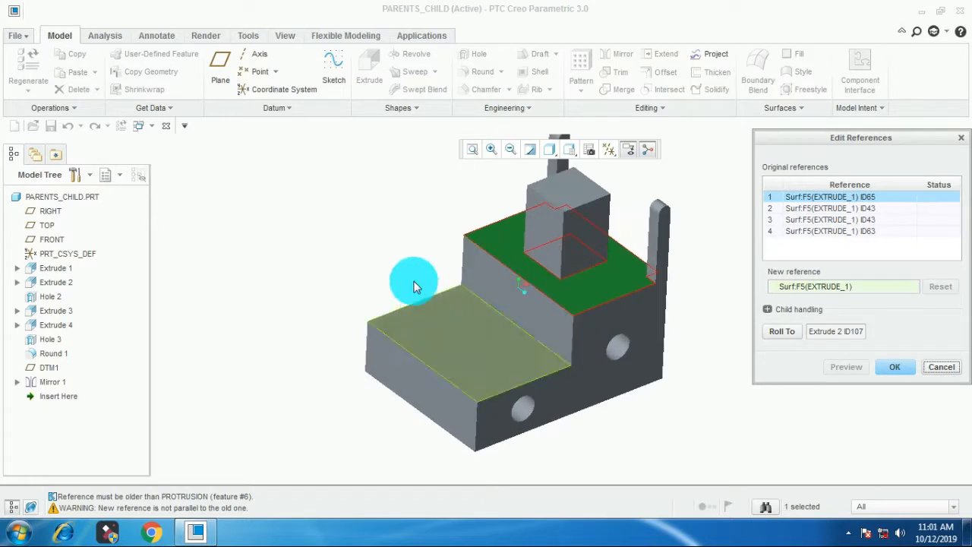
{"action": "left_click", "coordinate": [511, 245]}
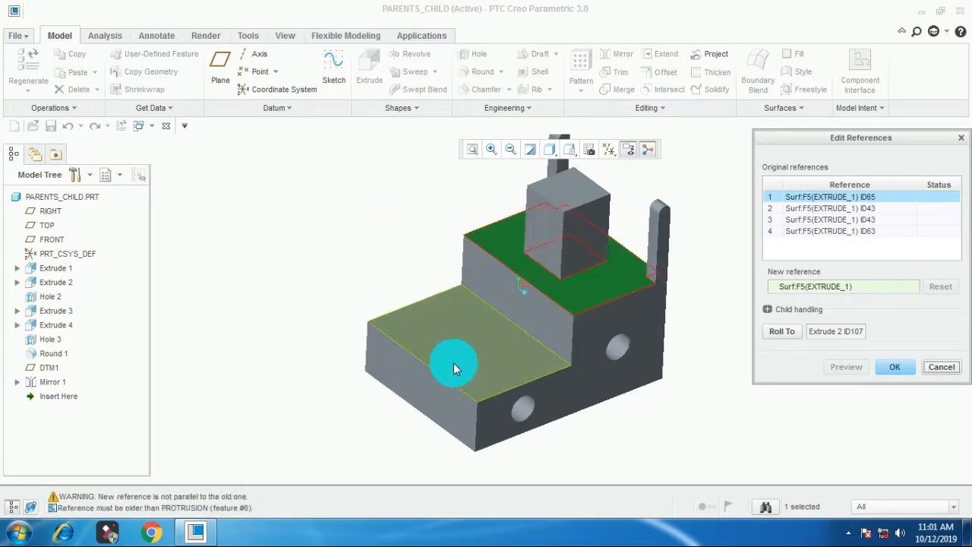
{"action": "left_click", "coordinate": [466, 350]}
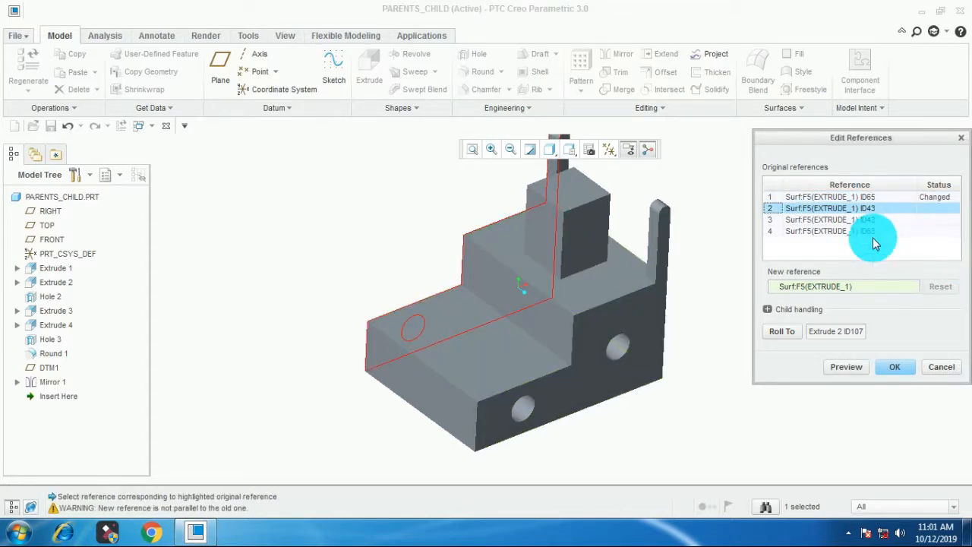
Keep Extrude 2's third reference and replace the fourth with the vertical face between the two steps
{"action": "left_click", "coordinate": [813, 222]}
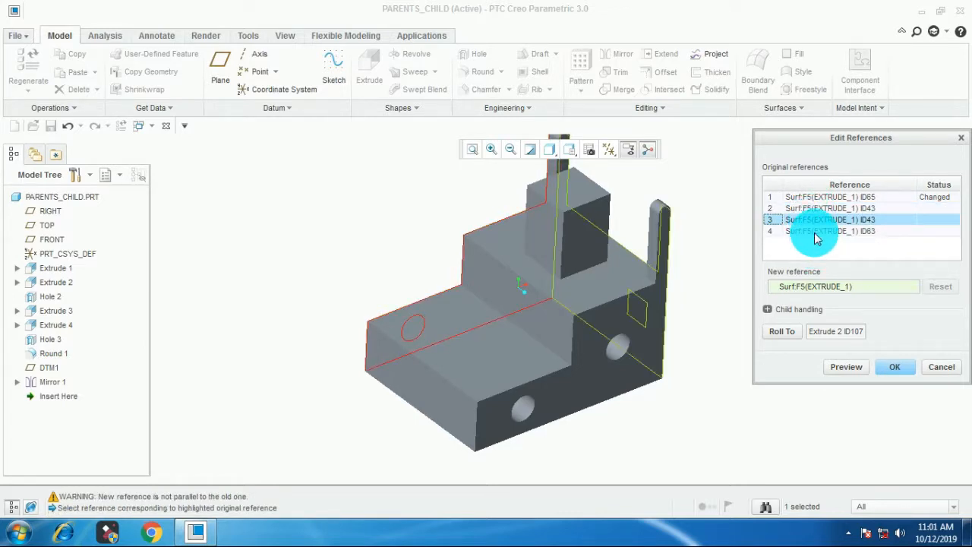
{"action": "left_click", "coordinate": [814, 232]}
{"action": "mouse_move", "coordinate": [658, 425]}
{"action": "middle_mouse_down"}
{"action": "mouse_move", "coordinate": [602, 426]}
{"action": "mouse_move", "coordinate": [669, 415]}
{"action": "middle_mouse_up"}
{"action": "left_click", "coordinate": [542, 327]}
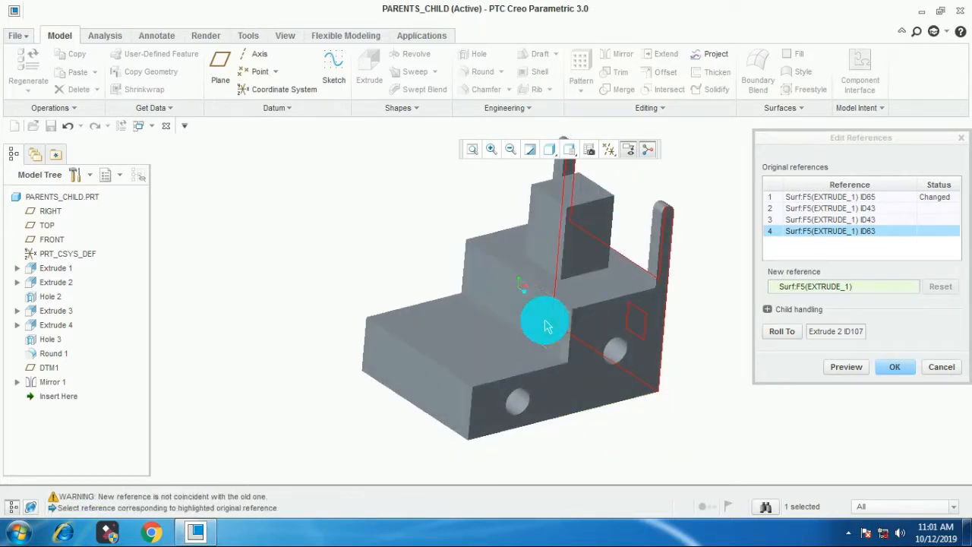
Try to apply the changed references to Extrude 2, then cancel the reference edit
{"action": "left_click", "coordinate": [895, 368]}
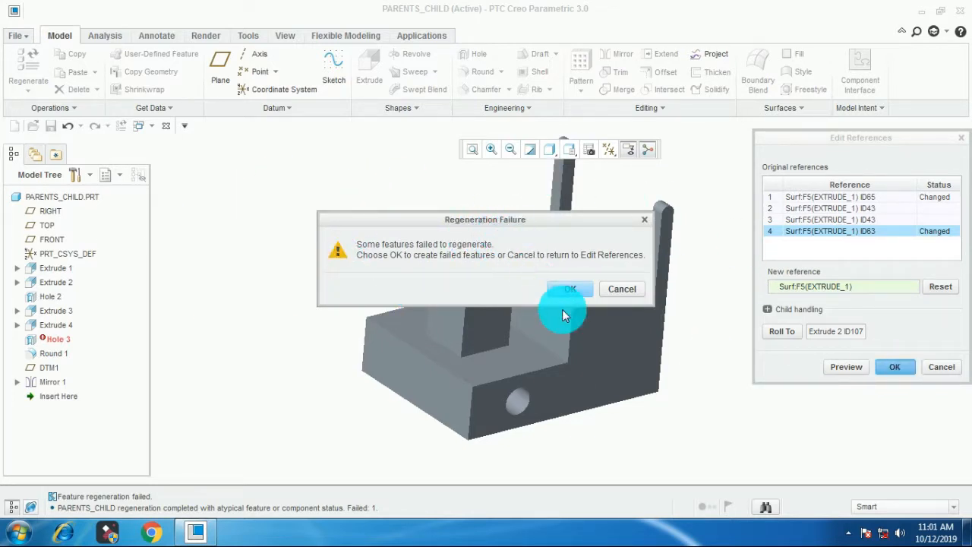
{"action": "left_click", "coordinate": [622, 290]}
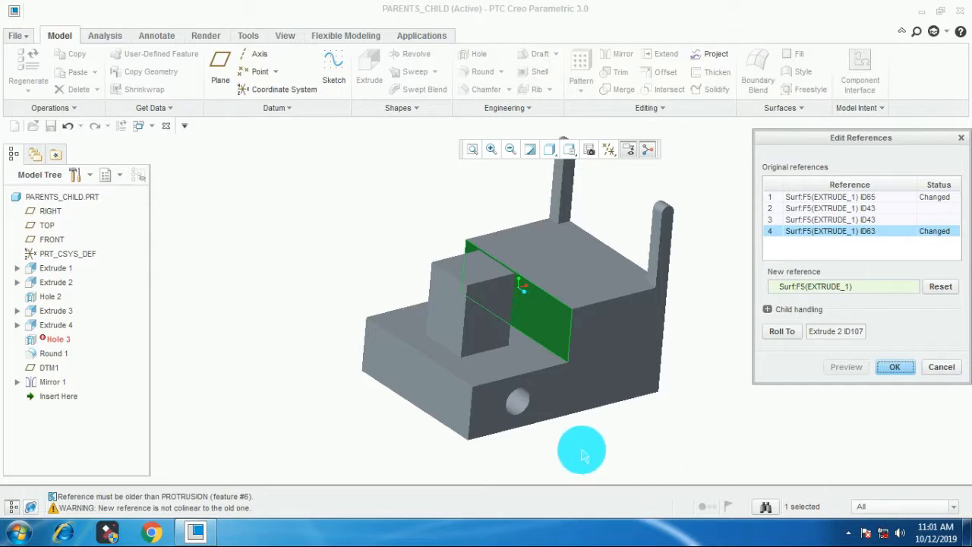
{"action": "left_click", "coordinate": [463, 314]}
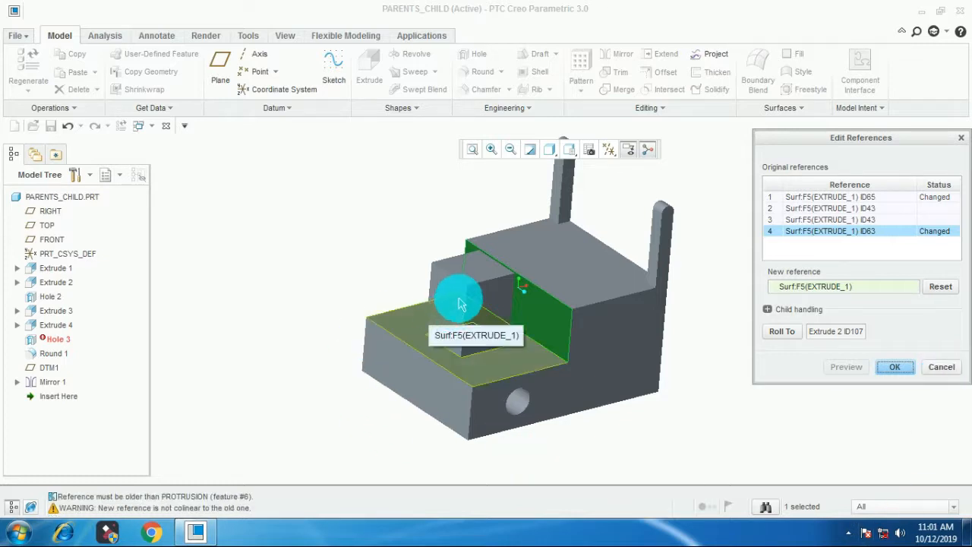
{"action": "left_click", "coordinate": [942, 367]}
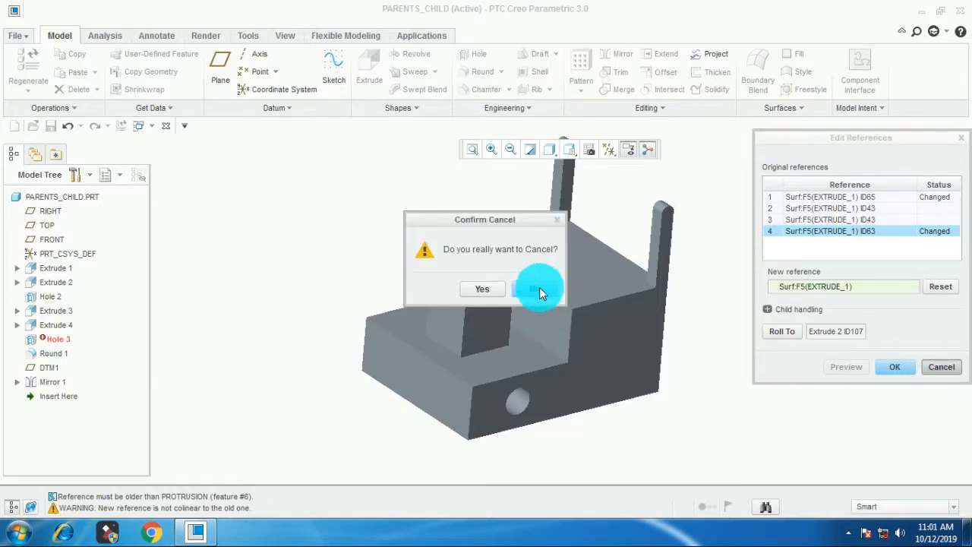
{"action": "left_click", "coordinate": [541, 288]}
{"action": "left_click", "coordinate": [942, 367]}
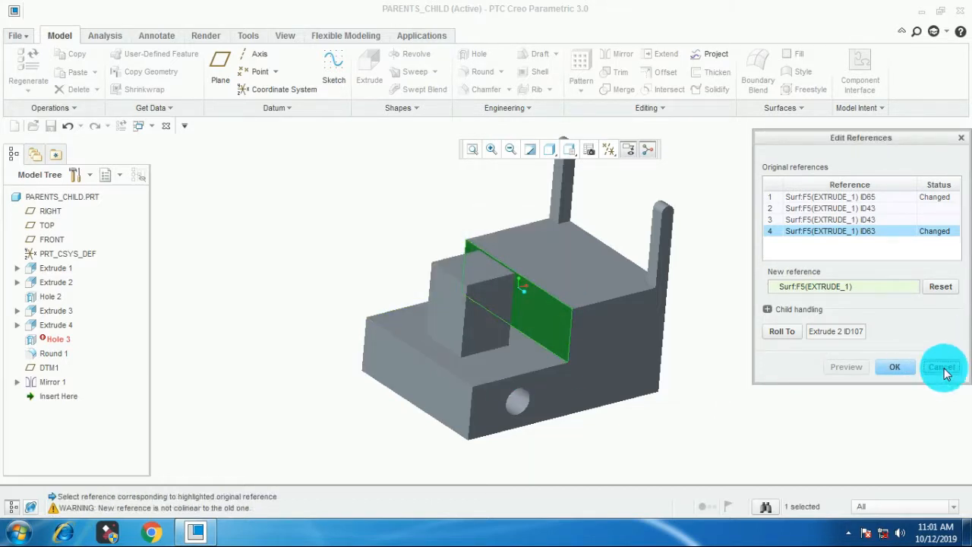
{"action": "left_click", "coordinate": [484, 289]}
Open the Reference Viewer for Extrude 2
{"action": "scroll", "coordinate": [593, 342], "scroll_direction": "down", "scroll_amount": 2}
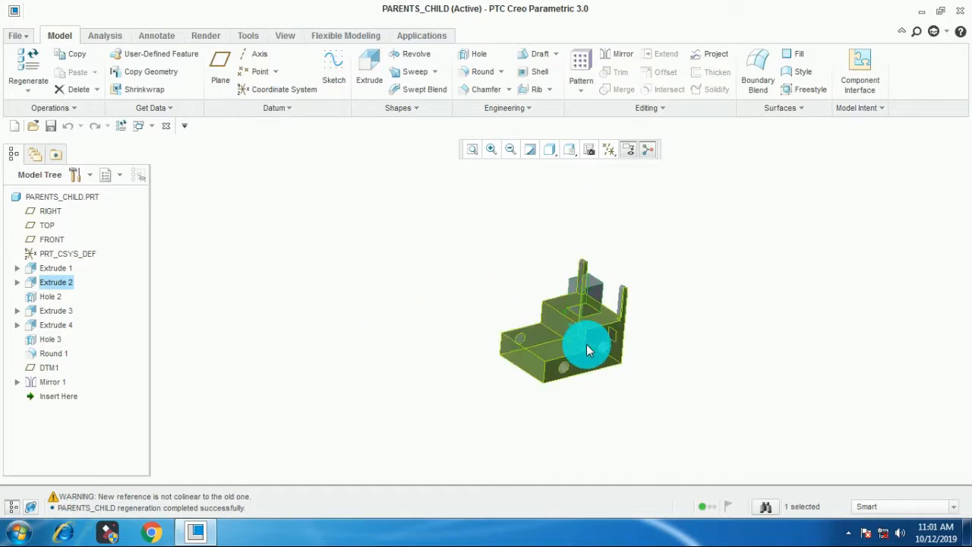
{"action": "middle_click_drag", "start_coordinate": [593, 343], "coordinate": [721, 321]}
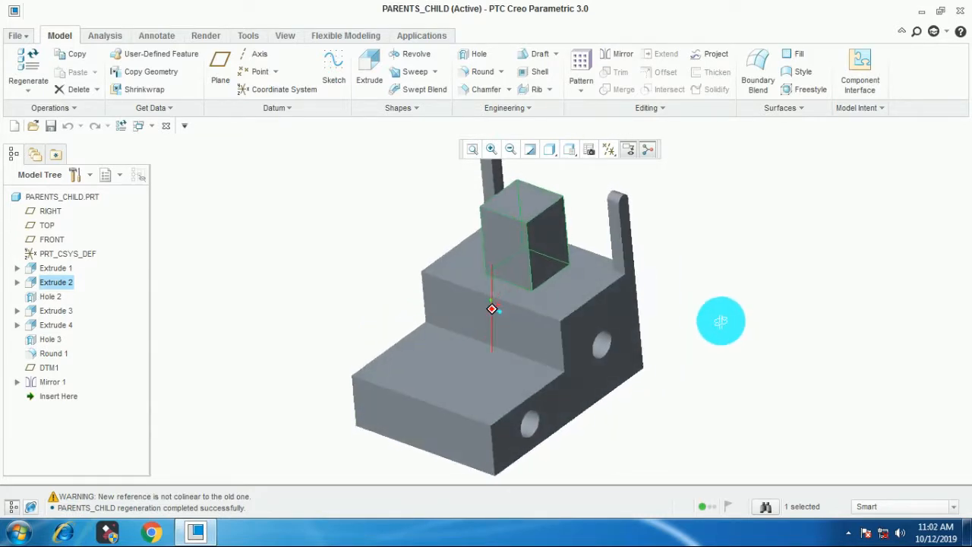
{"action": "left_click", "coordinate": [507, 251]}
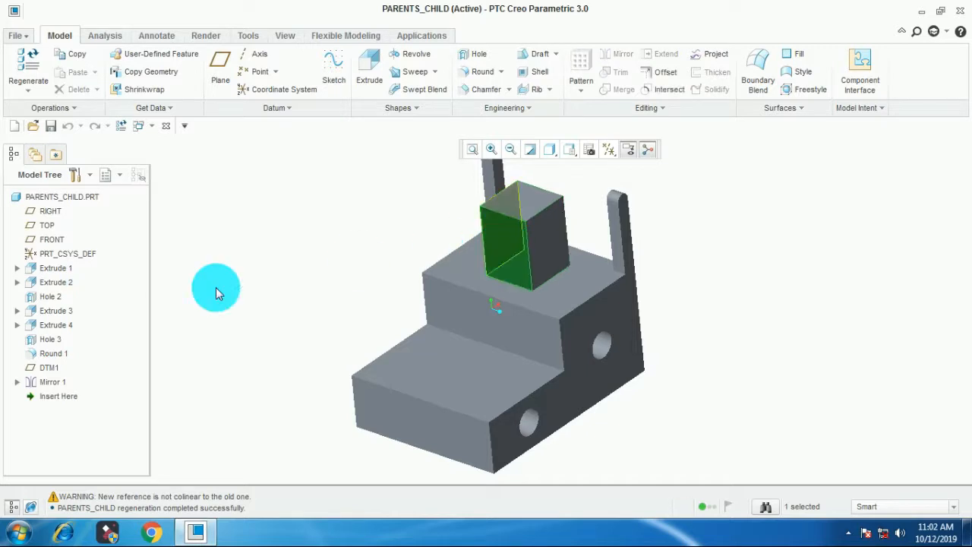
{"action": "right_click", "coordinate": [62, 287]}
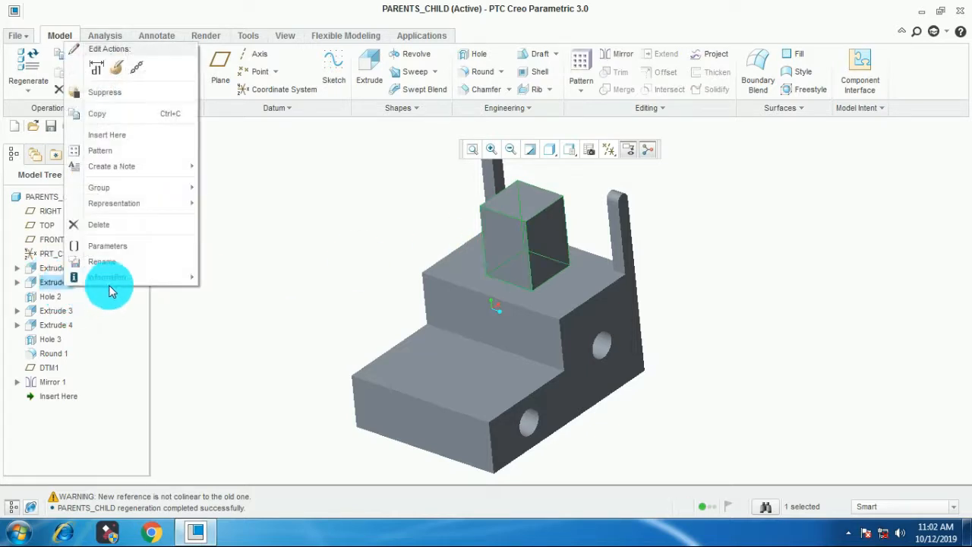
{"action": "mouse_move", "coordinate": [110, 279]}
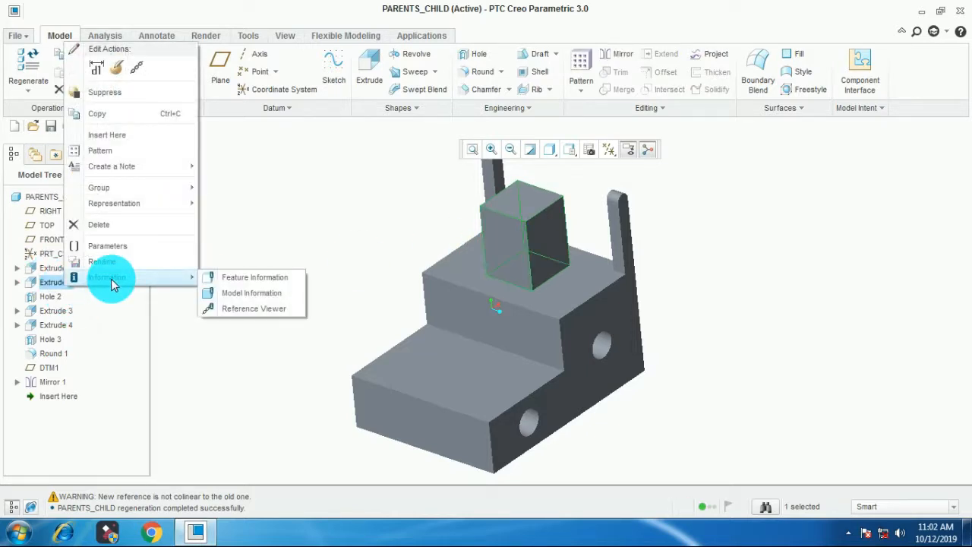
{"action": "left_click", "coordinate": [255, 310]}
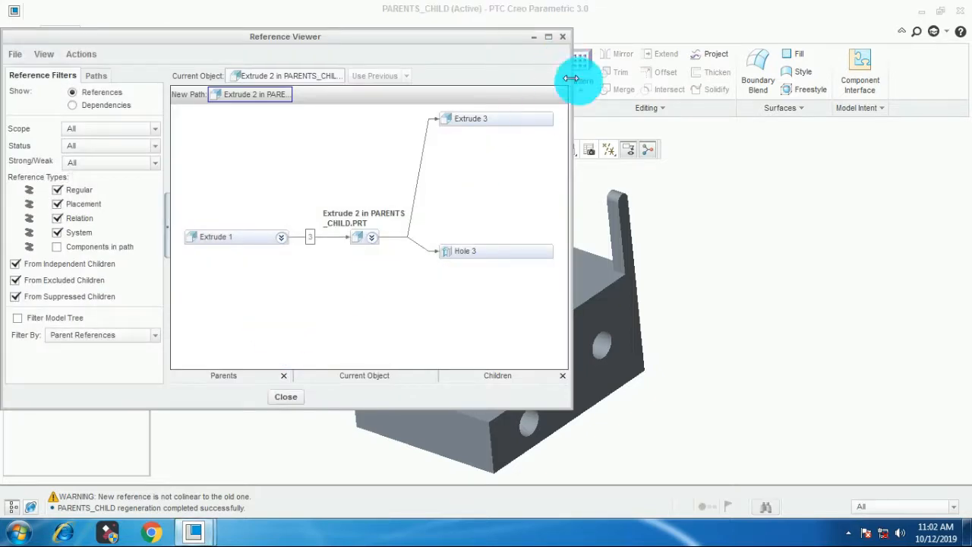
Examine Extrude 2's parent and child features in the reference diagram and compare them with the model
{"action": "scroll", "coordinate": [844, 353], "scroll_direction": "up", "scroll_amount": 3}
{"action": "scroll", "coordinate": [784, 350], "scroll_direction": "down", "scroll_amount": 3}
{"action": "middle_click_drag", "start_coordinate": [840, 322], "coordinate": [861, 306]}
{"action": "scroll", "coordinate": [851, 308], "scroll_direction": "up", "scroll_amount": 1}
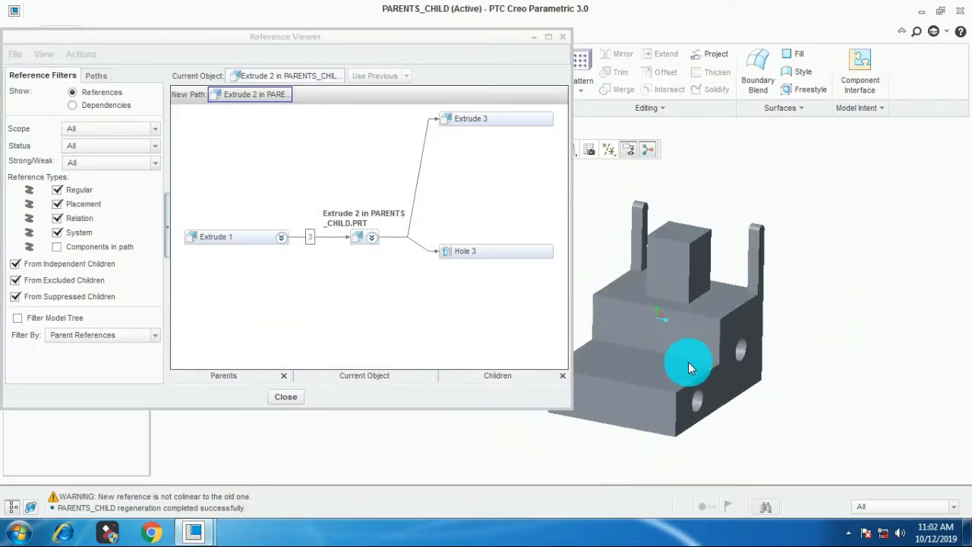
{"action": "middle_click_drag", "start_coordinate": [784, 339], "coordinate": [810, 301]}
{"action": "scroll", "coordinate": [825, 323], "scroll_direction": "up", "scroll_amount": 3}
{"action": "scroll", "coordinate": [753, 350], "scroll_direction": "down", "scroll_amount": 3}
{"action": "scroll", "coordinate": [773, 304], "scroll_direction": "up", "scroll_amount": 3}
{"action": "scroll", "coordinate": [766, 336], "scroll_direction": "down", "scroll_amount": 4}
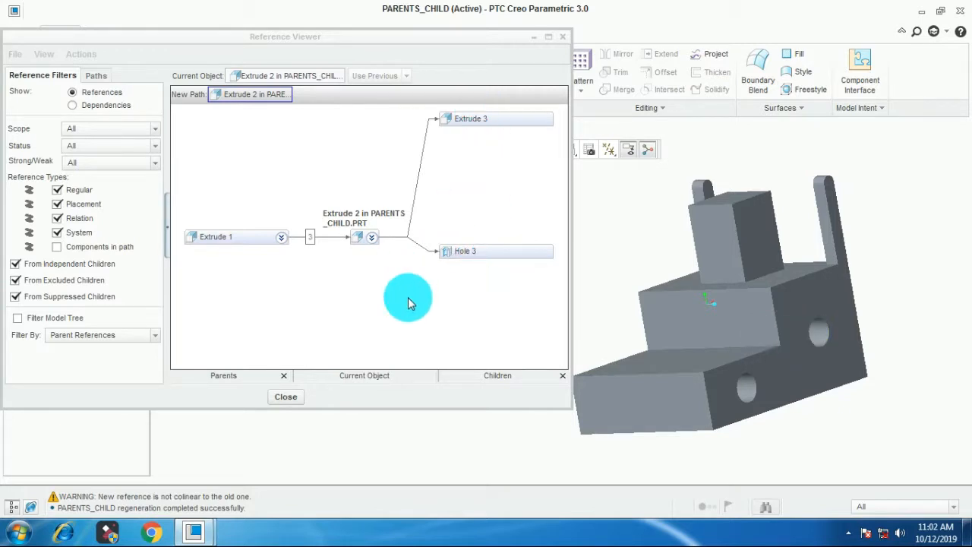
Expand Extrude 2's references, highlight Surface id 124 and Edge id 128 on the model, and close the Reference Viewer
{"action": "left_click", "coordinate": [372, 238]}
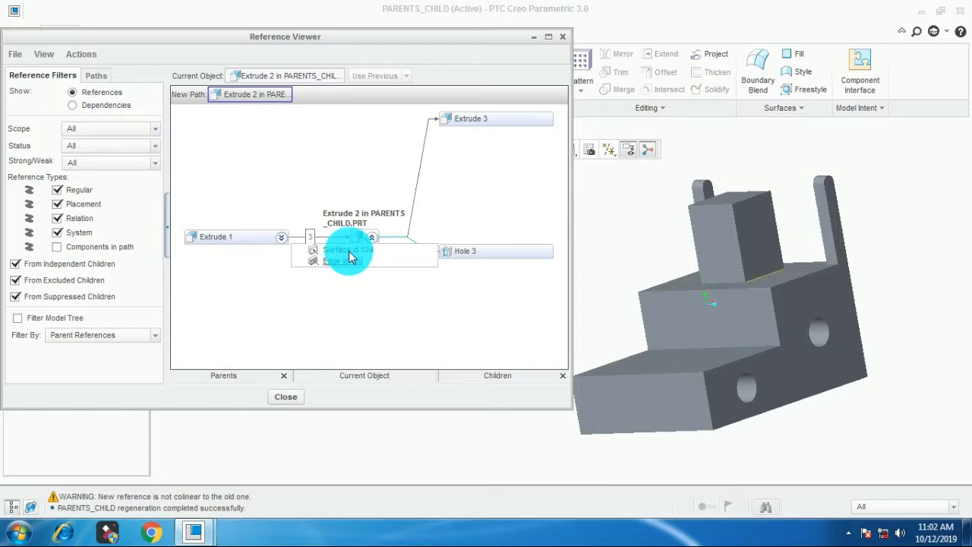
{"action": "left_click", "coordinate": [346, 251]}
{"action": "middle_click_drag", "start_coordinate": [815, 307], "coordinate": [874, 326]}
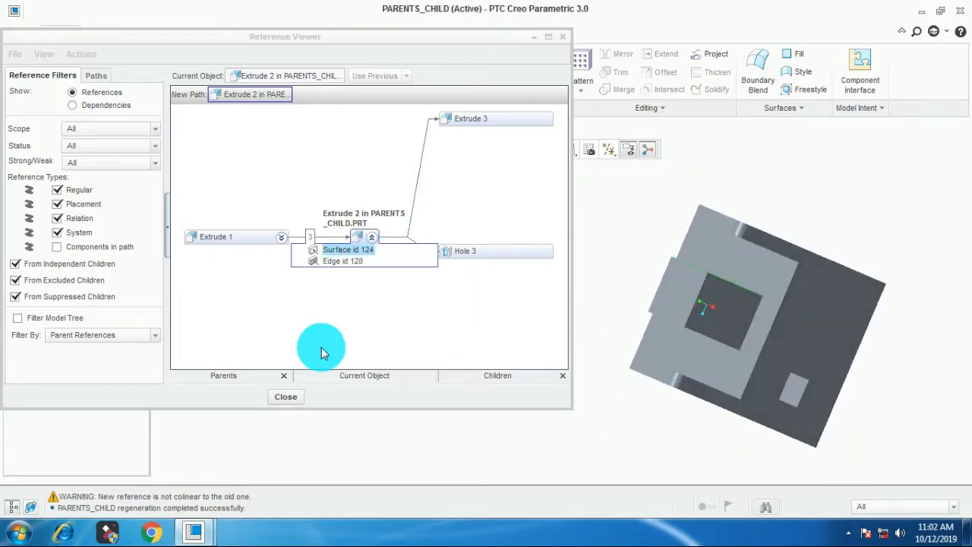
{"action": "left_click", "coordinate": [348, 262]}
{"action": "middle_click_drag", "start_coordinate": [698, 341], "coordinate": [765, 327]}
{"action": "scroll", "coordinate": [766, 327], "scroll_direction": "up", "scroll_amount": 3}
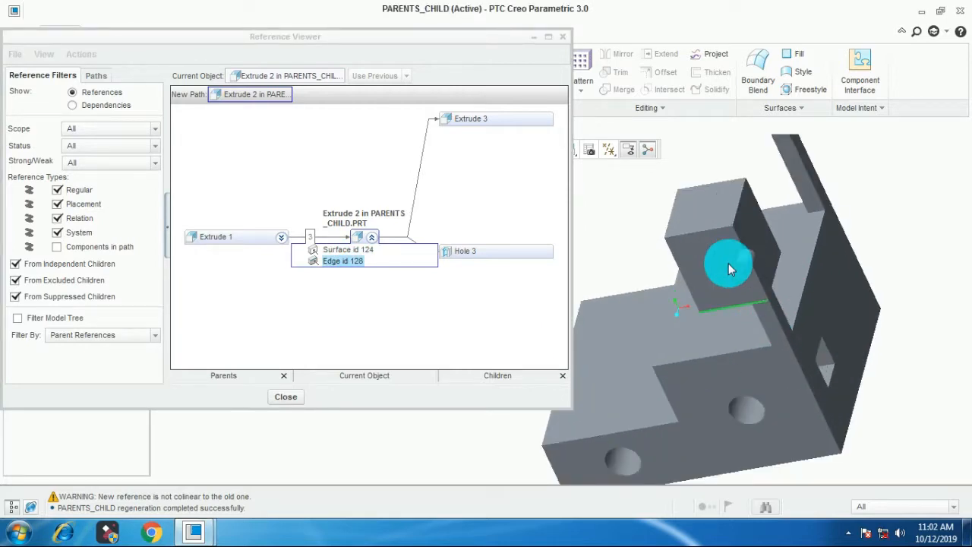
{"action": "middle_click_drag", "start_coordinate": [729, 270], "coordinate": [699, 318]}
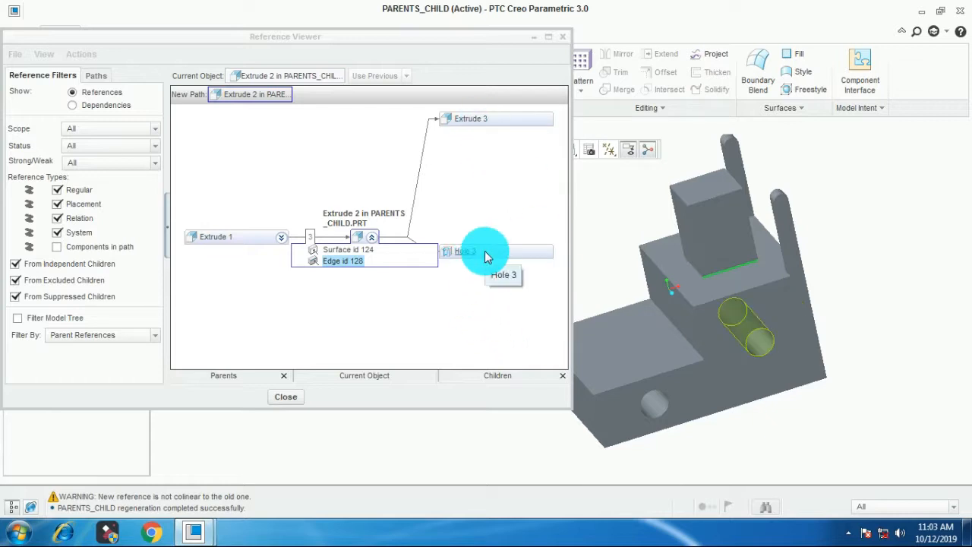
{"action": "left_click", "coordinate": [557, 49]}
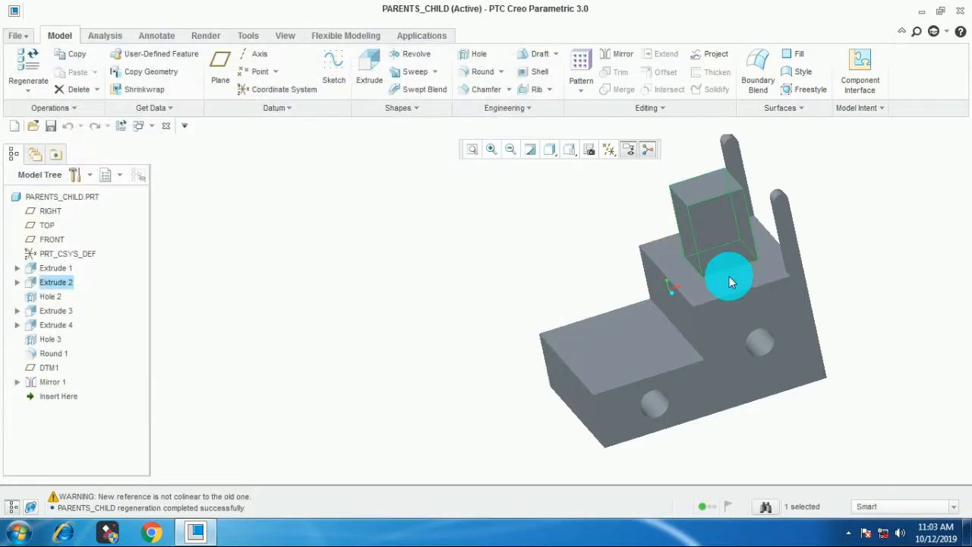
Open the reference editing of Extrude 3, the square cut in the back face
{"action": "scroll", "coordinate": [492, 273], "scroll_direction": "down", "scroll_amount": 2}
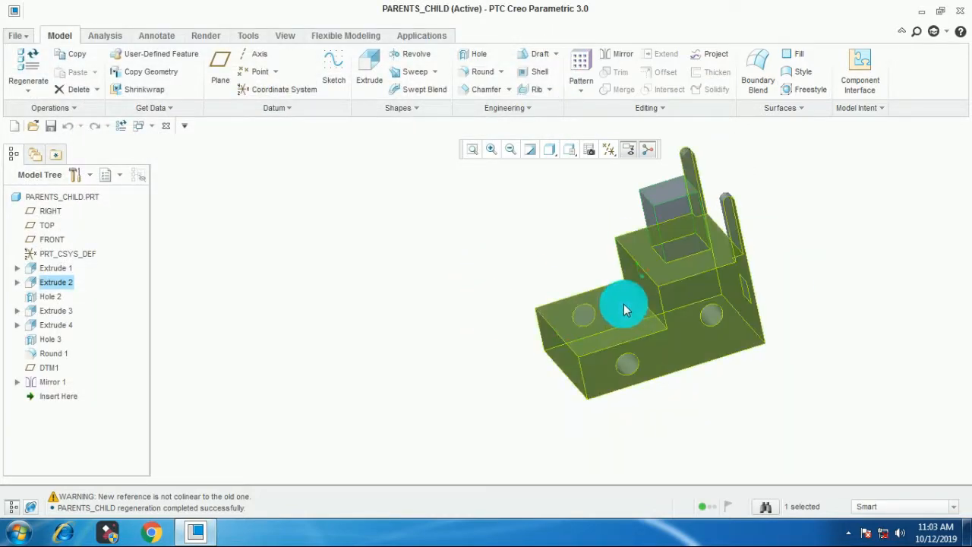
{"action": "left_click", "coordinate": [59, 318]}
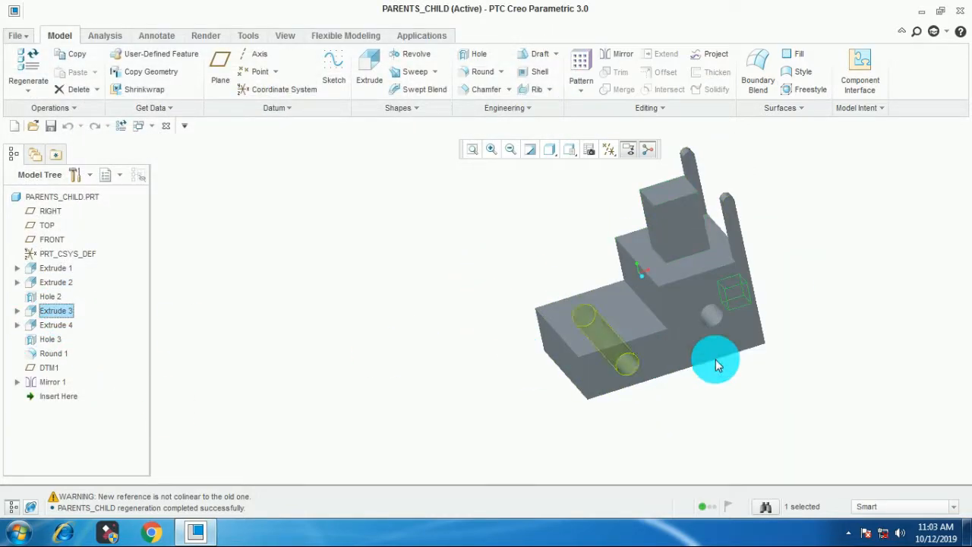
{"action": "middle_click_drag", "start_coordinate": [717, 358], "coordinate": [653, 372]}
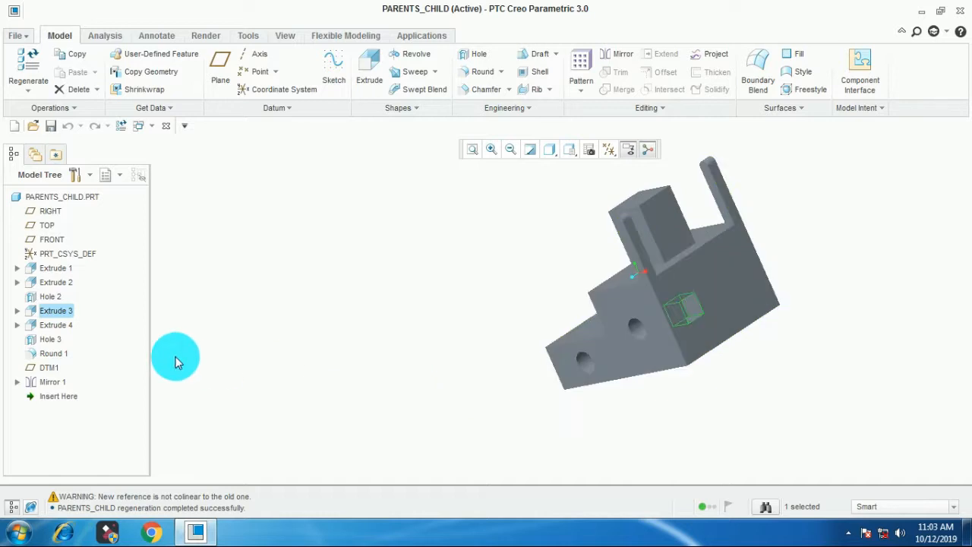
{"action": "right_click", "coordinate": [55, 313]}
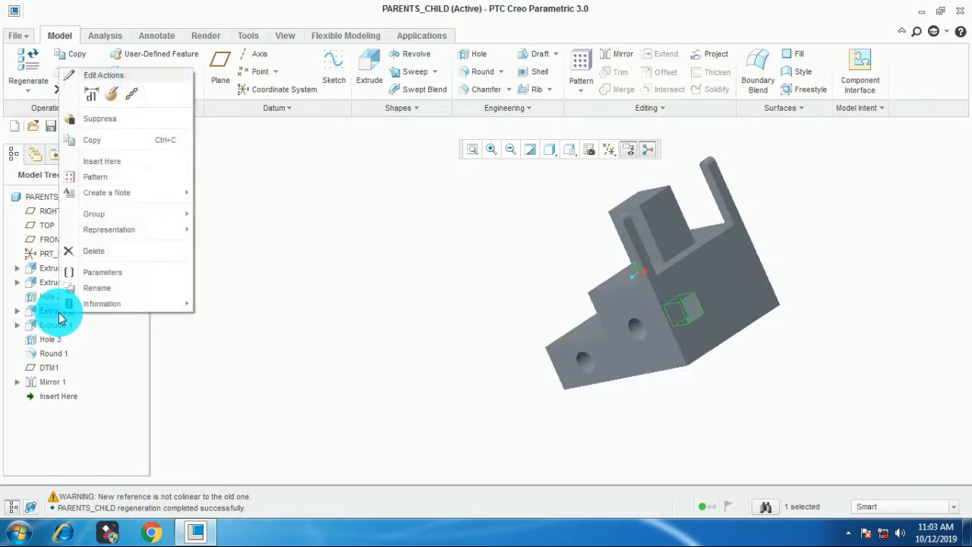
{"action": "left_click", "coordinate": [133, 95]}
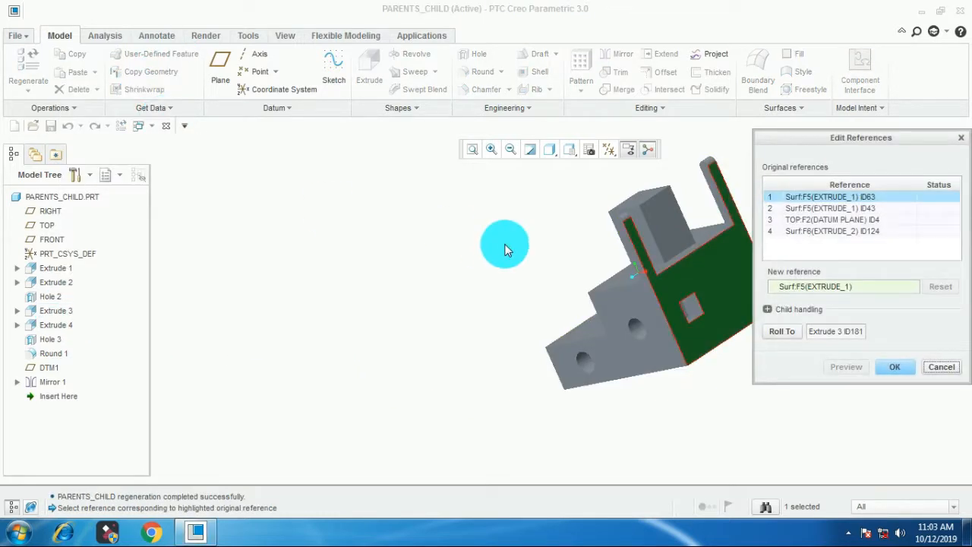
{"action": "scroll", "coordinate": [462, 372], "scroll_direction": "up", "scroll_amount": 3}
{"action": "scroll", "coordinate": [613, 392], "scroll_direction": "down", "scroll_amount": 2}
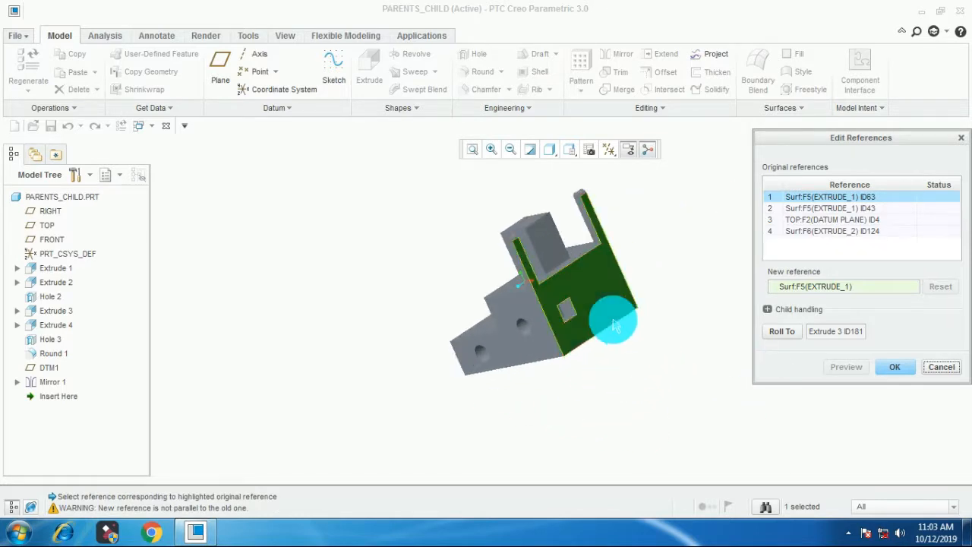
Review Extrude 3's references and replace the Extrude 2 surface reference (ID124) with the side surface of Extrude 1
{"action": "left_click", "coordinate": [832, 208]}
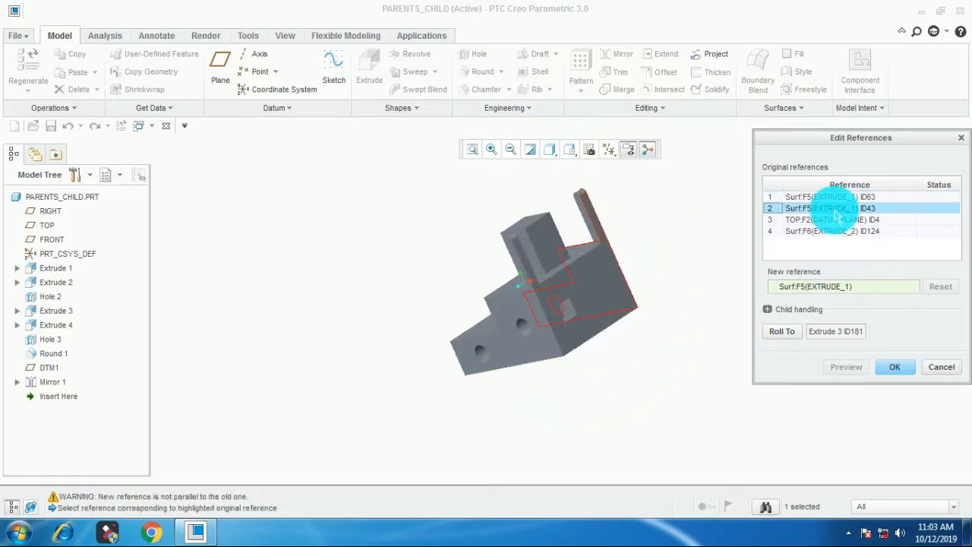
{"action": "left_click", "coordinate": [848, 220]}
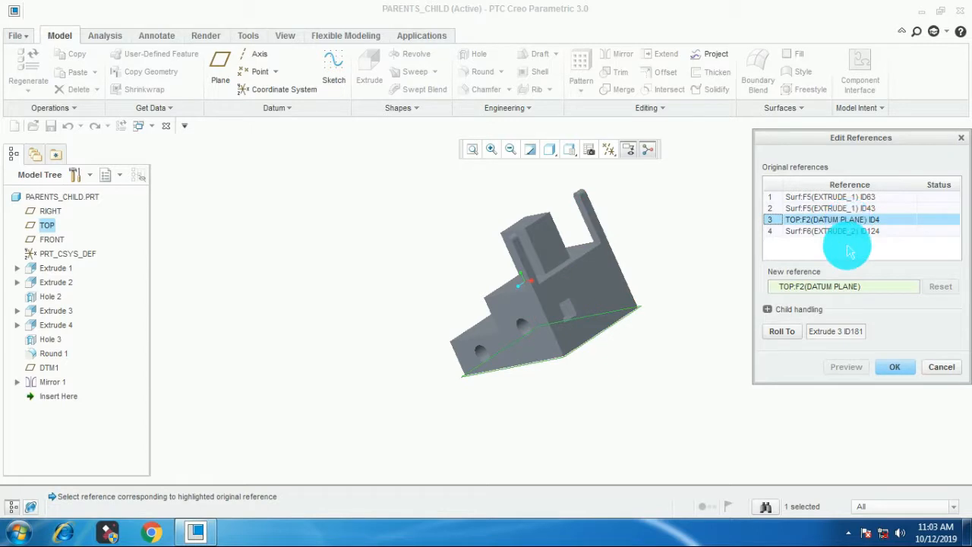
{"action": "left_click", "coordinate": [844, 231]}
{"action": "middle_click_drag", "start_coordinate": [710, 362], "coordinate": [648, 310]}
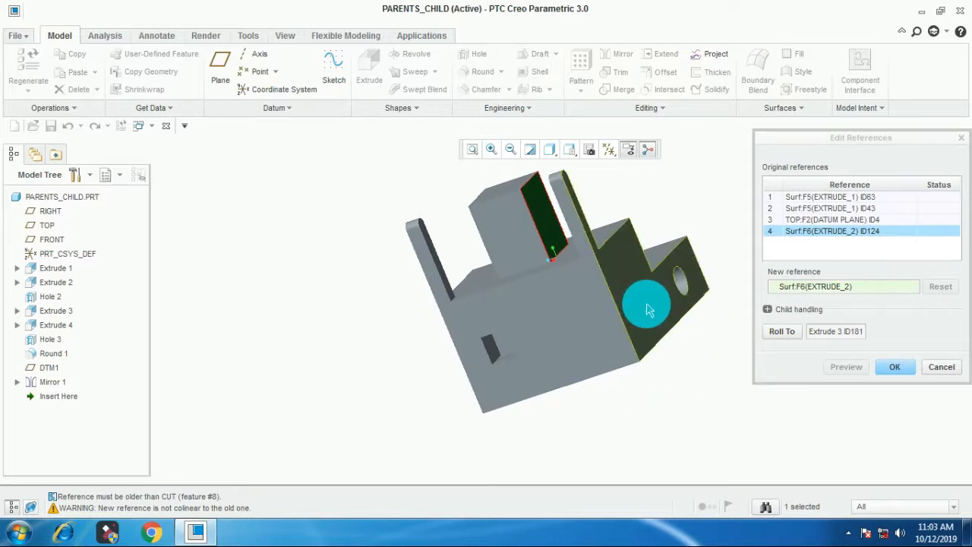
{"action": "left_click", "coordinate": [648, 310]}
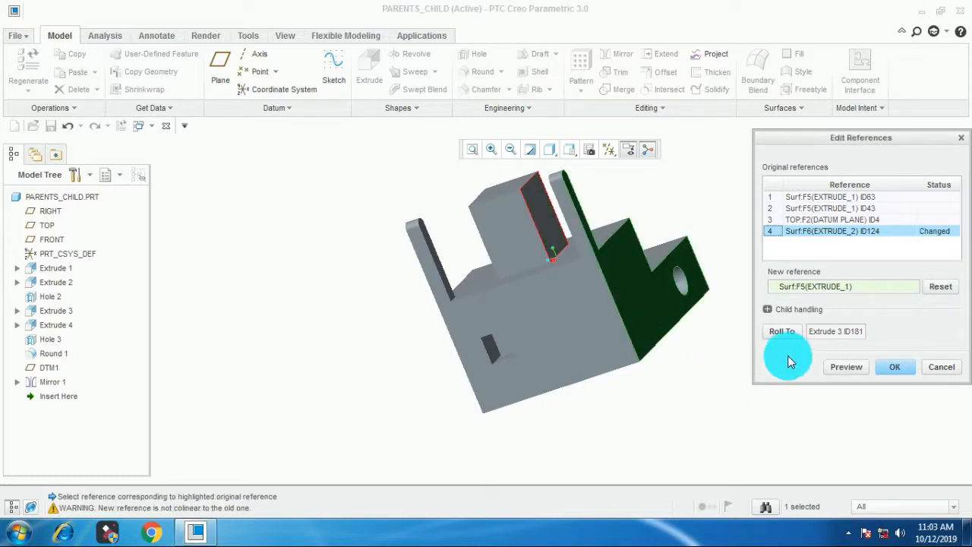
{"action": "left_click", "coordinate": [901, 375]}
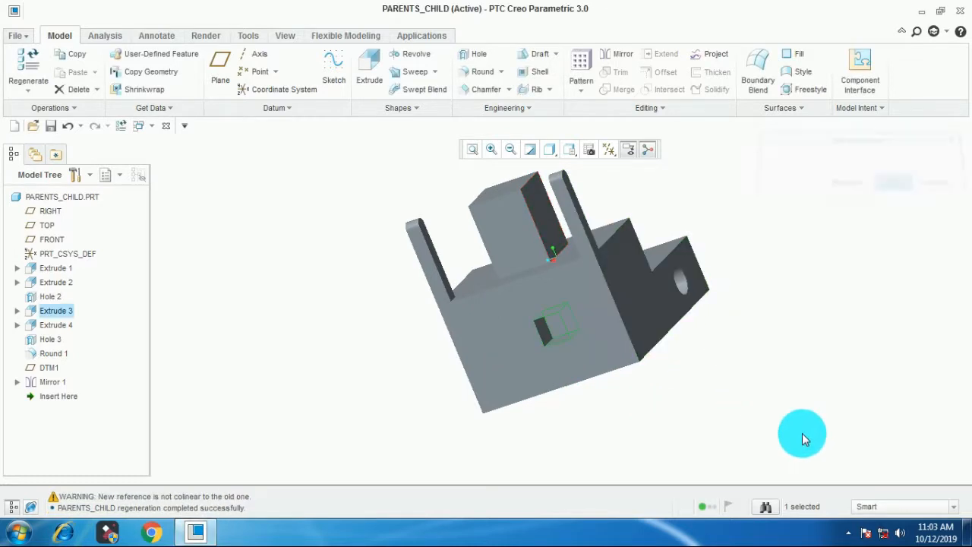
Set the Extrude 3 cut's horizontal distance from the Extrude 1 side face to 2.00 and regenerate the part
{"action": "middle_click_drag", "start_coordinate": [681, 419], "coordinate": [713, 413]}
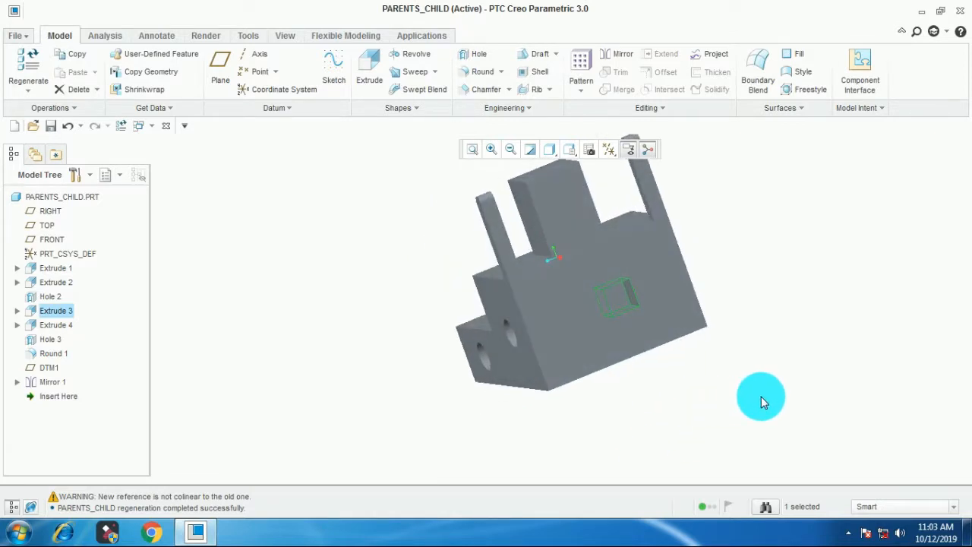
{"action": "middle_click_drag", "start_coordinate": [650, 238], "coordinate": [681, 371]}
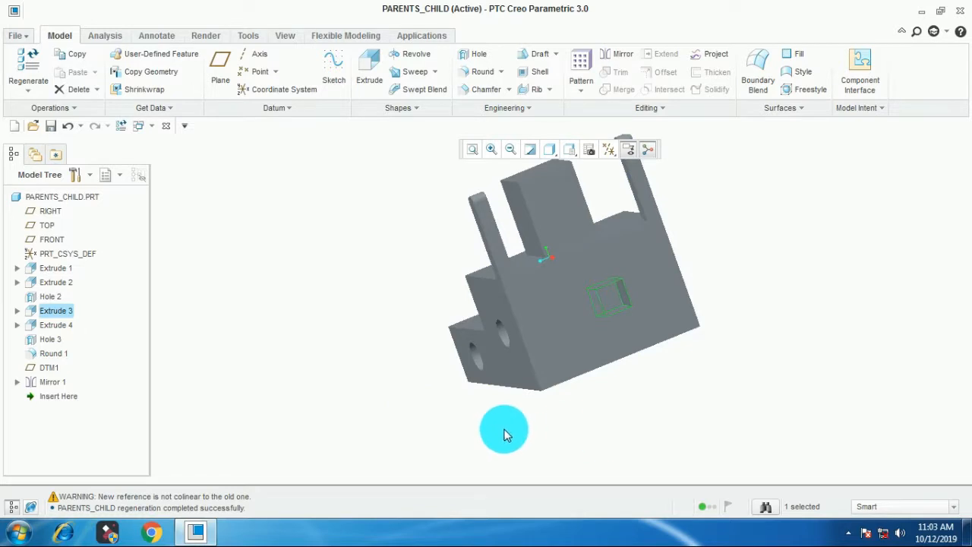
{"action": "middle_click_drag", "start_coordinate": [794, 382], "coordinate": [779, 379]}
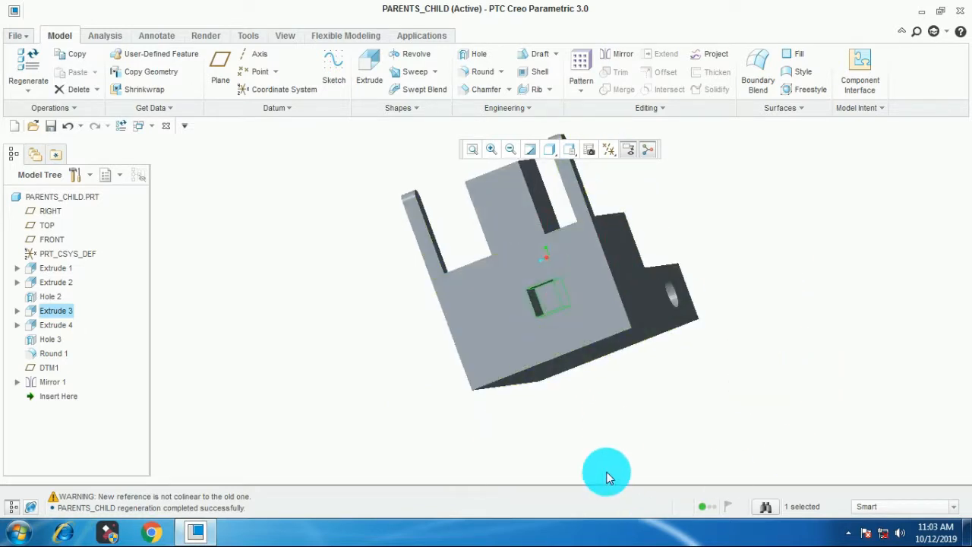
{"action": "middle_click_drag", "start_coordinate": [608, 472], "coordinate": [633, 472]}
{"action": "right_click", "coordinate": [66, 313]}
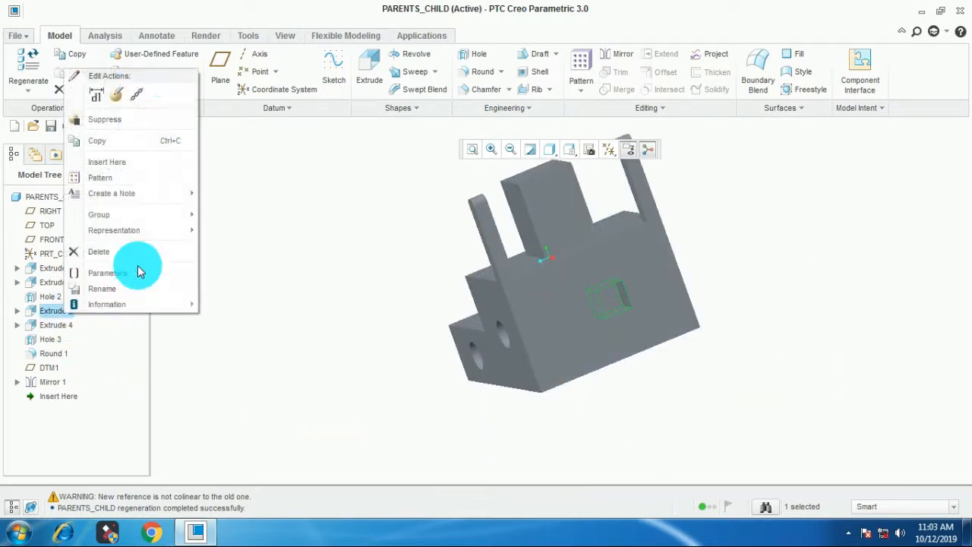
{"action": "left_click", "coordinate": [97, 101]}
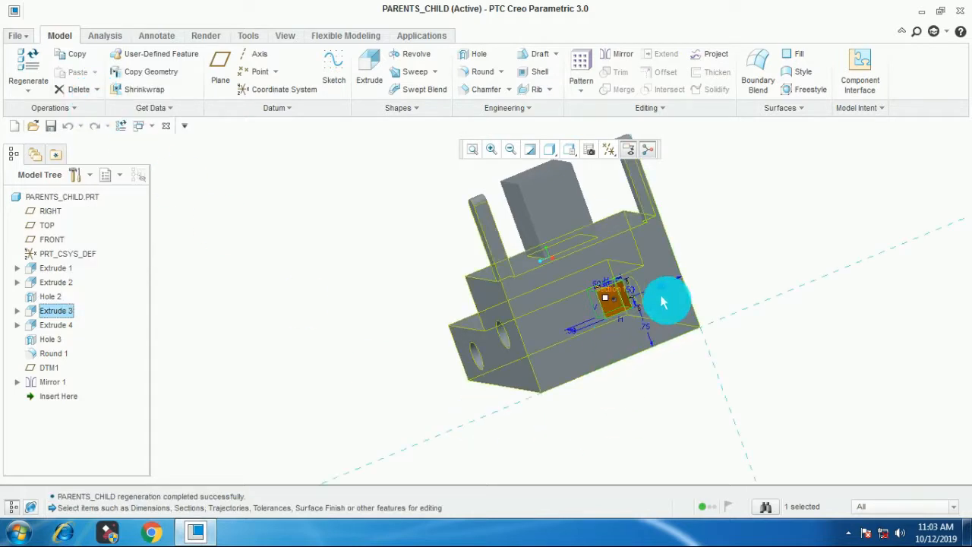
{"action": "double_click", "coordinate": [701, 284]}
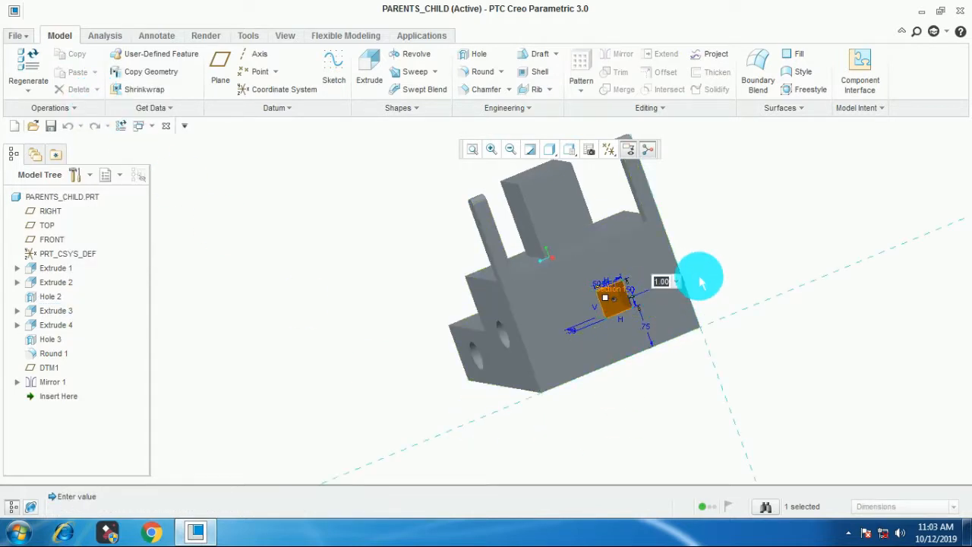
{"action": "key", "text": "Return"}
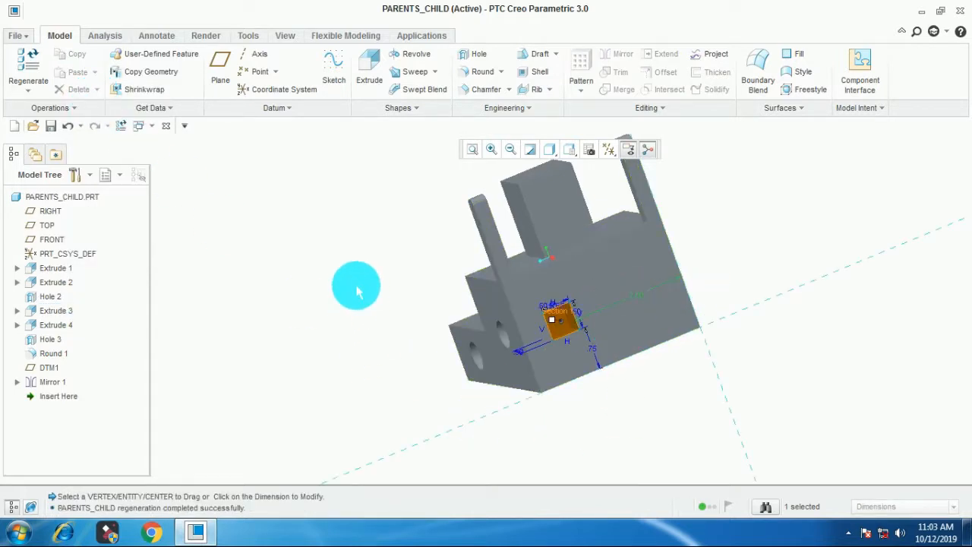
{"action": "mouse_move", "coordinate": [590, 376]}
{"action": "middle_mouse_down"}
{"action": "mouse_move", "coordinate": [621, 374]}
{"action": "mouse_move", "coordinate": [605, 374]}
{"action": "middle_mouse_up"}
{"action": "scroll", "coordinate": [603, 360], "scroll_direction": "down", "scroll_amount": 2}
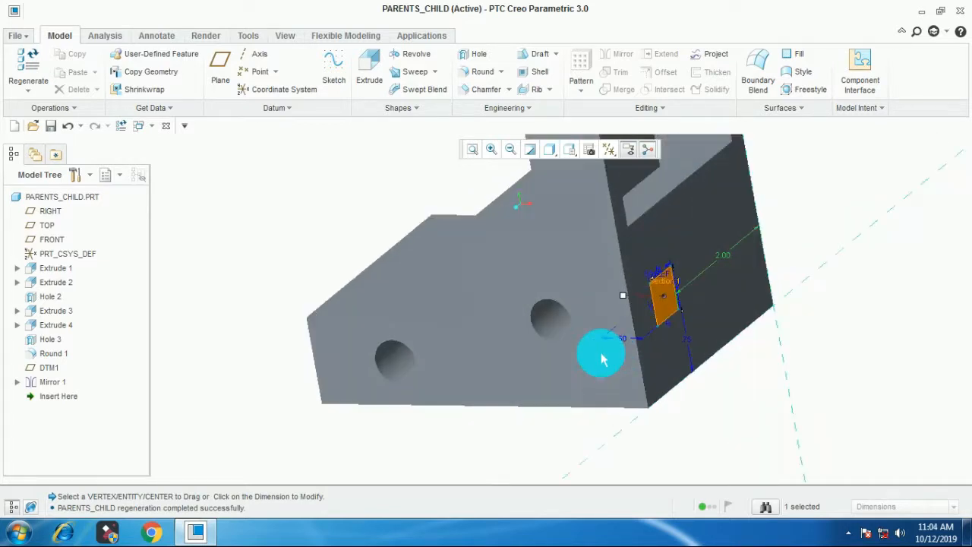
{"action": "scroll", "coordinate": [603, 359], "scroll_direction": "up", "scroll_amount": 3}
{"action": "scroll", "coordinate": [599, 361], "scroll_direction": "down", "scroll_amount": 3}
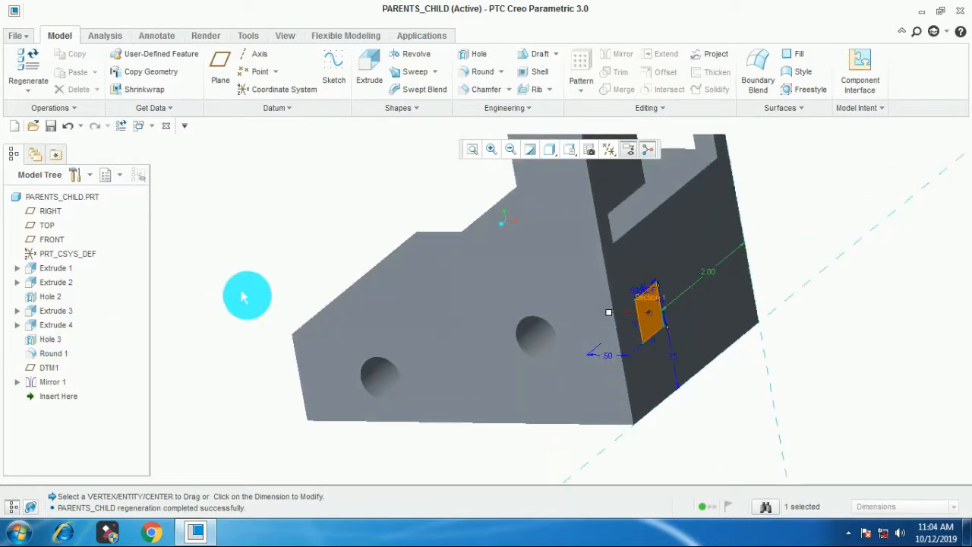
{"action": "double_click", "coordinate": [272, 244]}
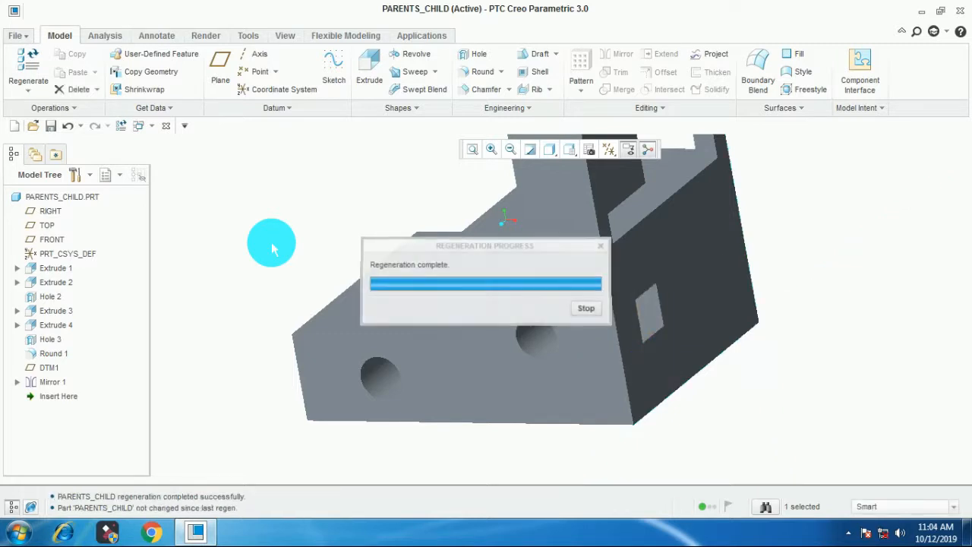
Open the reference editing of Hole 3 with its Extrude 1 placement surface highlighted
{"action": "right_click", "coordinate": [57, 346]}
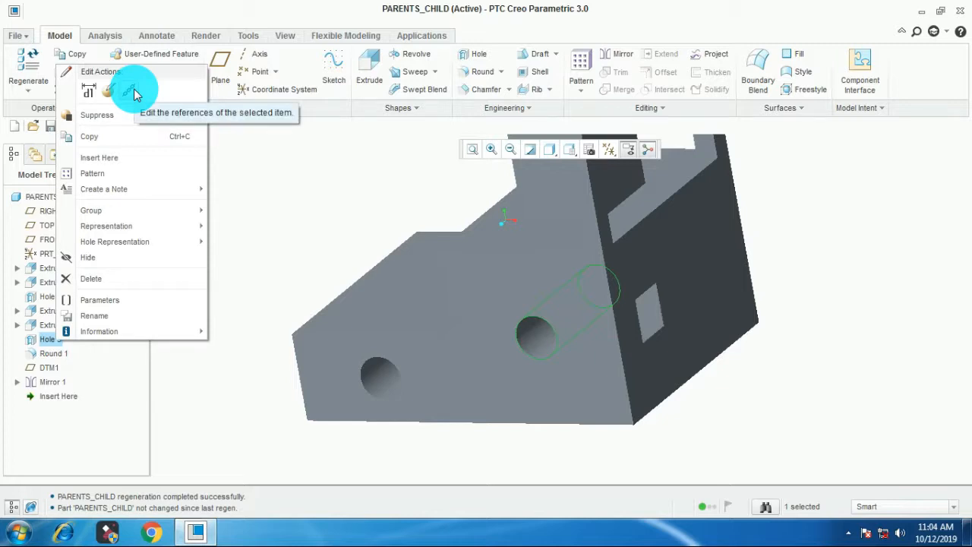
{"action": "left_click", "coordinate": [134, 93]}
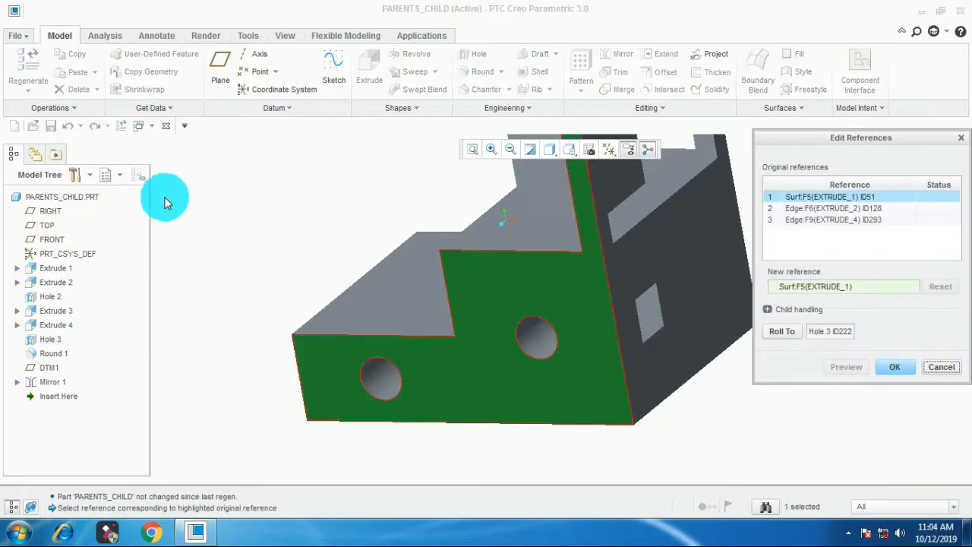
{"action": "scroll", "coordinate": [364, 304], "scroll_direction": "down", "scroll_amount": 3}
{"action": "left_click", "coordinate": [358, 286]}
{"action": "scroll", "coordinate": [586, 401], "scroll_direction": "down", "scroll_amount": 2}
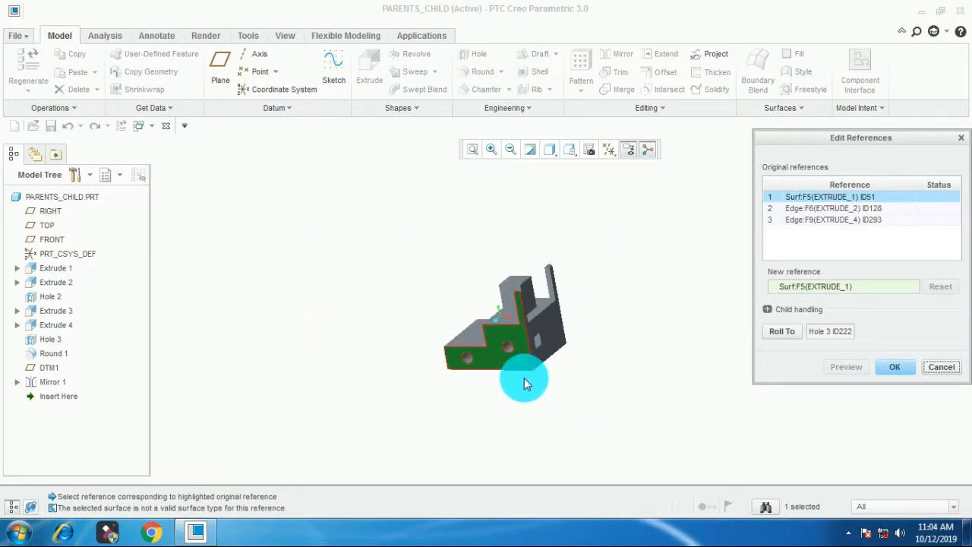
{"action": "scroll", "coordinate": [521, 380], "scroll_direction": "up", "scroll_amount": 2}
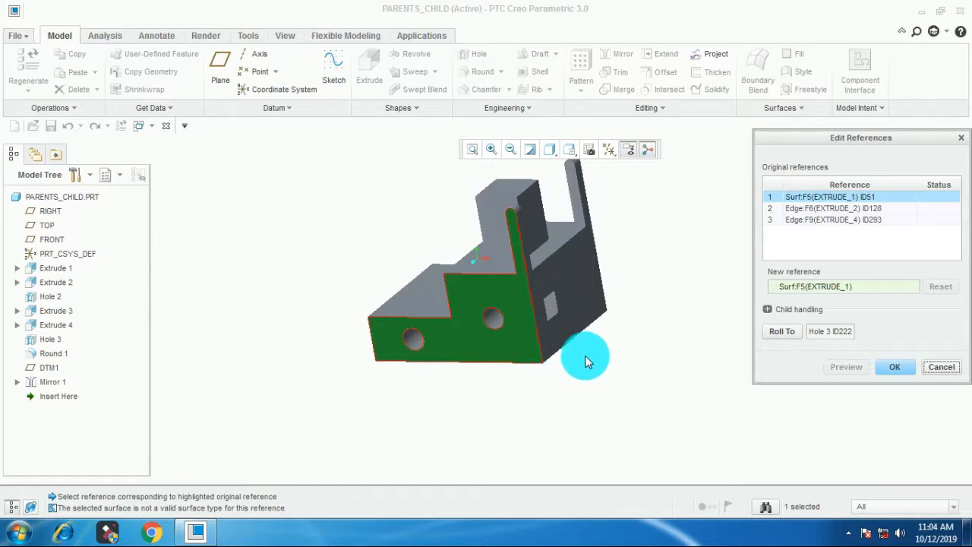
Replace Hole 3's Extrude 2 edge reference (ID128) with the upper step edge of Extrude 1 and apply the change
{"action": "left_click", "coordinate": [865, 210]}
{"action": "left_click", "coordinate": [551, 300]}
{"action": "scroll", "coordinate": [561, 315], "scroll_direction": "up", "scroll_amount": 2}
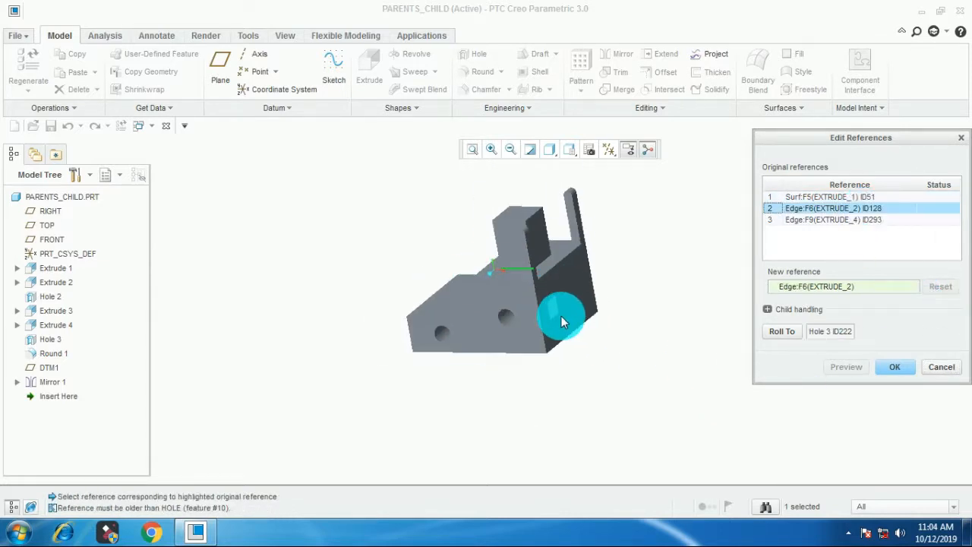
{"action": "scroll", "coordinate": [538, 287], "scroll_direction": "down", "scroll_amount": 3}
{"action": "middle_click_drag", "start_coordinate": [680, 343], "coordinate": [629, 326]}
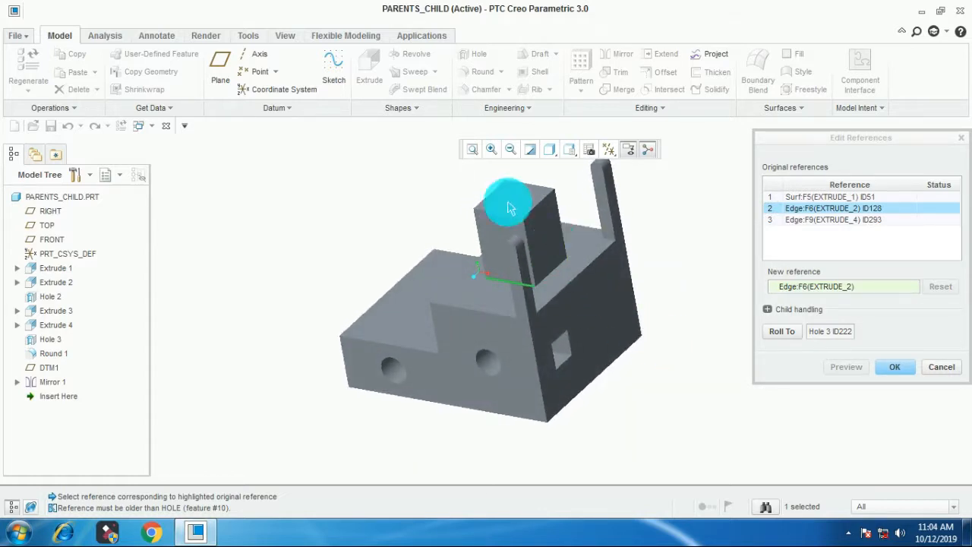
{"action": "scroll", "coordinate": [560, 293], "scroll_direction": "down", "scroll_amount": 3}
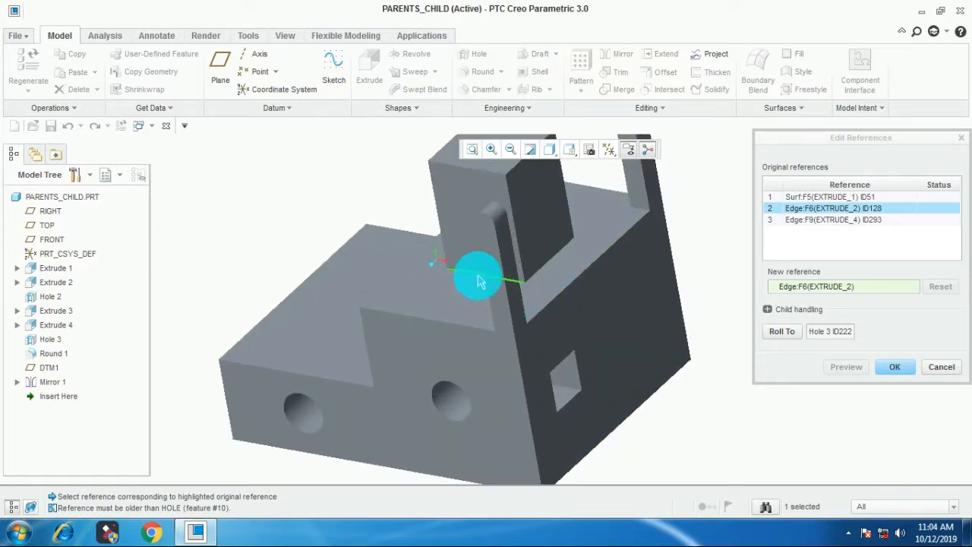
{"action": "left_click", "coordinate": [408, 325]}
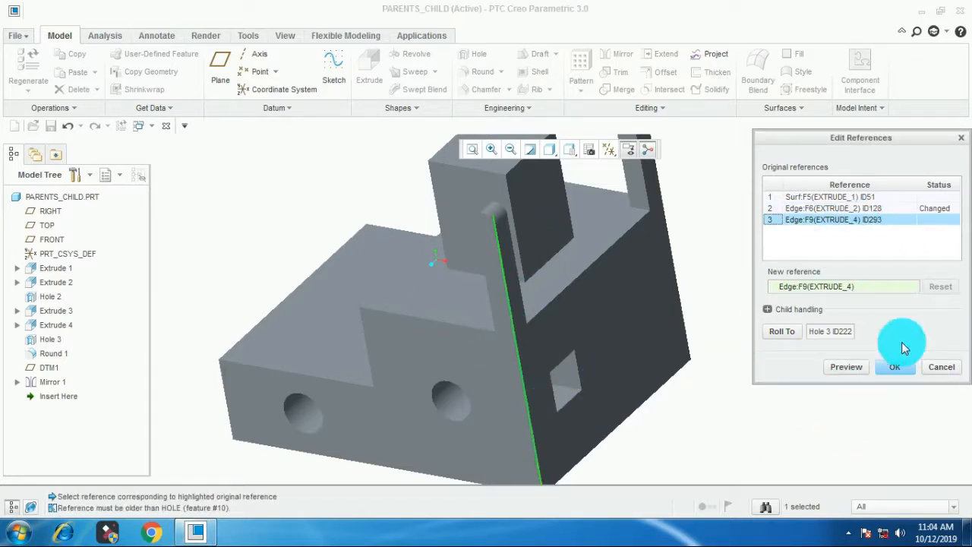
{"action": "left_click", "coordinate": [895, 369]}
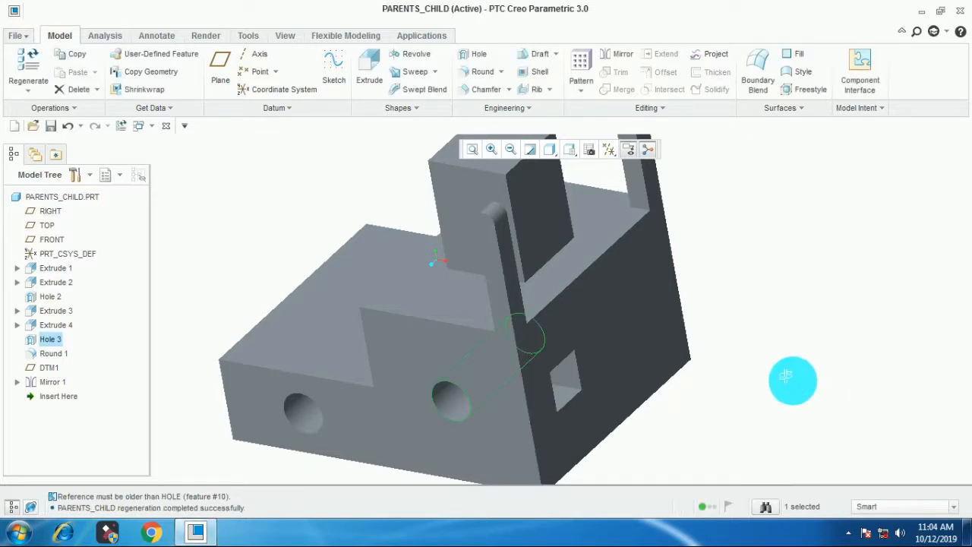
Examine Hole 3 and the Extrude 2 block on the model from several distances, and select Extrude 2
{"action": "middle_click_drag", "start_coordinate": [792, 375], "coordinate": [811, 411]}
{"action": "scroll", "coordinate": [812, 416], "scroll_direction": "up", "scroll_amount": 3}
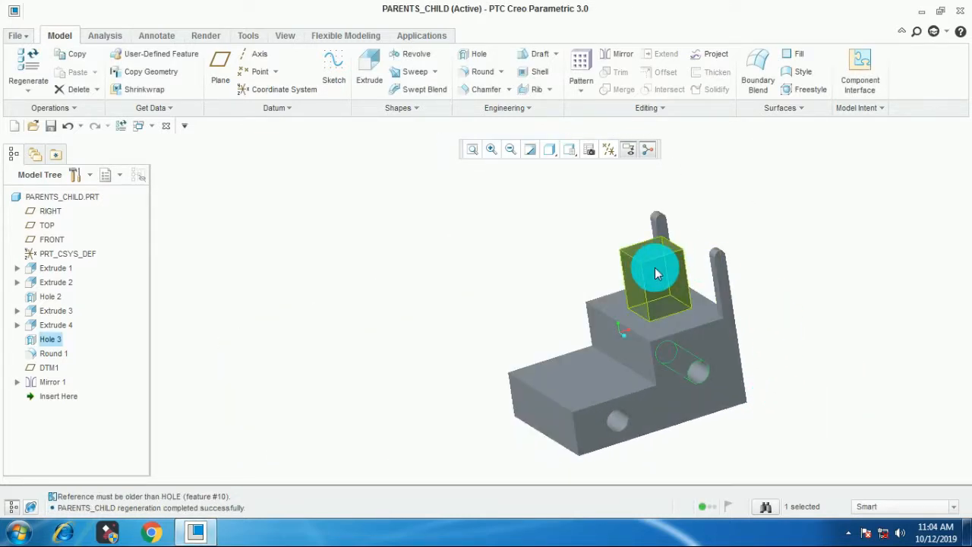
{"action": "scroll", "coordinate": [646, 305], "scroll_direction": "up", "scroll_amount": 2}
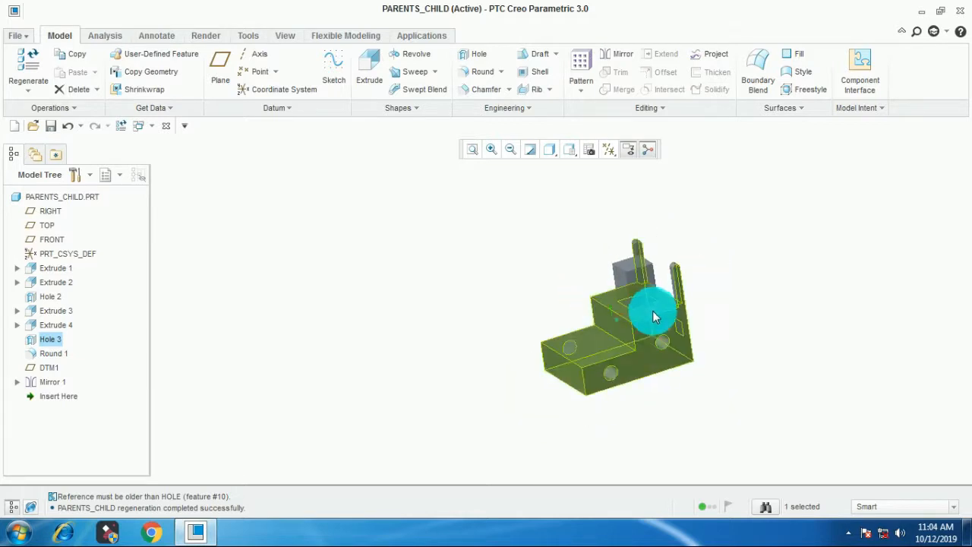
{"action": "scroll", "coordinate": [649, 327], "scroll_direction": "down", "scroll_amount": 3}
{"action": "scroll", "coordinate": [608, 310], "scroll_direction": "up", "scroll_amount": 2}
{"action": "scroll", "coordinate": [604, 305], "scroll_direction": "down", "scroll_amount": 2}
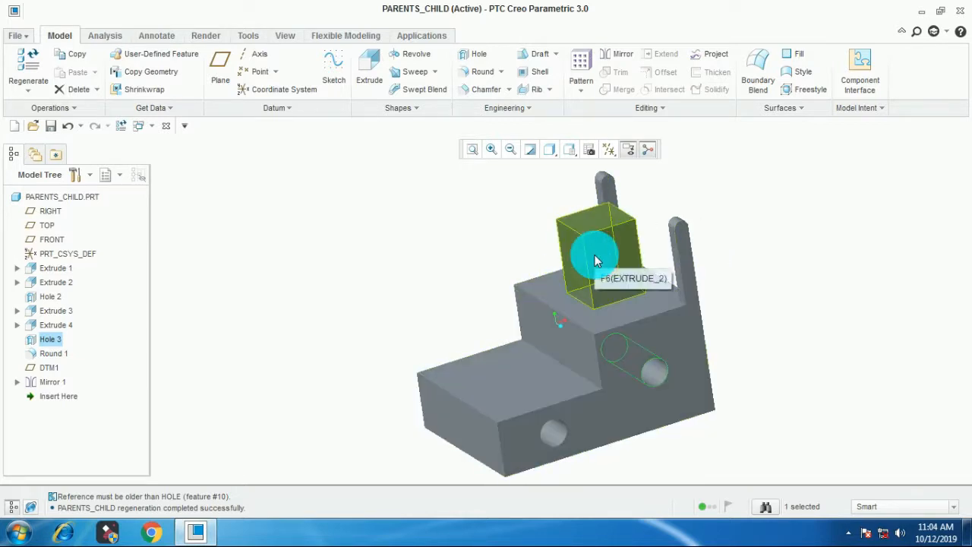
{"action": "scroll", "coordinate": [500, 268], "scroll_direction": "up", "scroll_amount": 1}
{"action": "scroll", "coordinate": [640, 292], "scroll_direction": "down", "scroll_amount": 1}
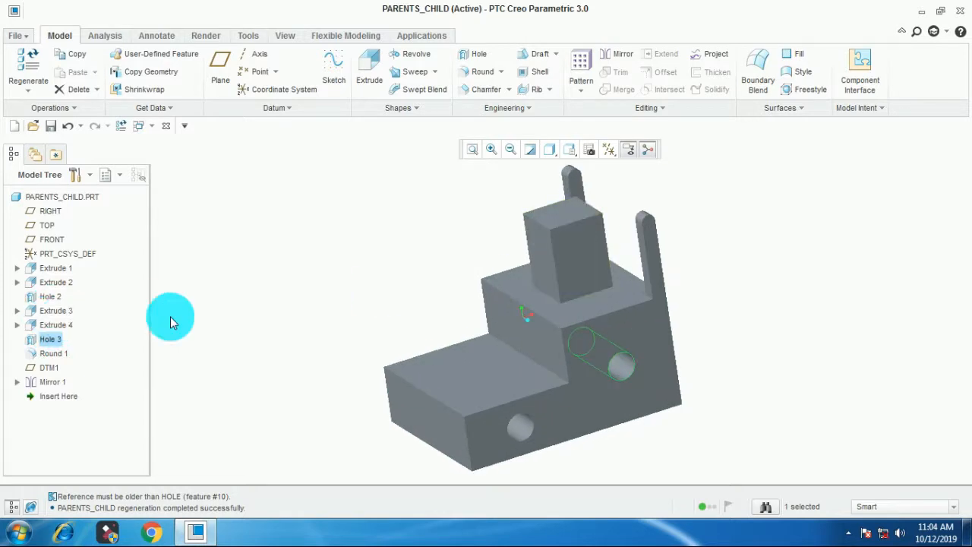
{"action": "left_click", "coordinate": [547, 253]}
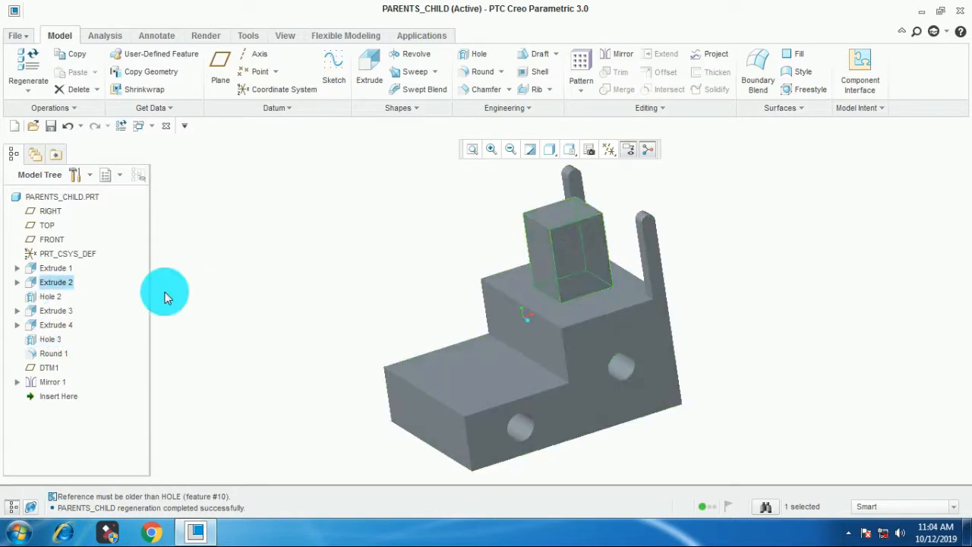
Edit the references of Extrude 2, replacing its Extrude 1 surface reference ID65 with the top face of the lower step
{"action": "right_click", "coordinate": [64, 282]}
{"action": "left_click", "coordinate": [147, 70]}
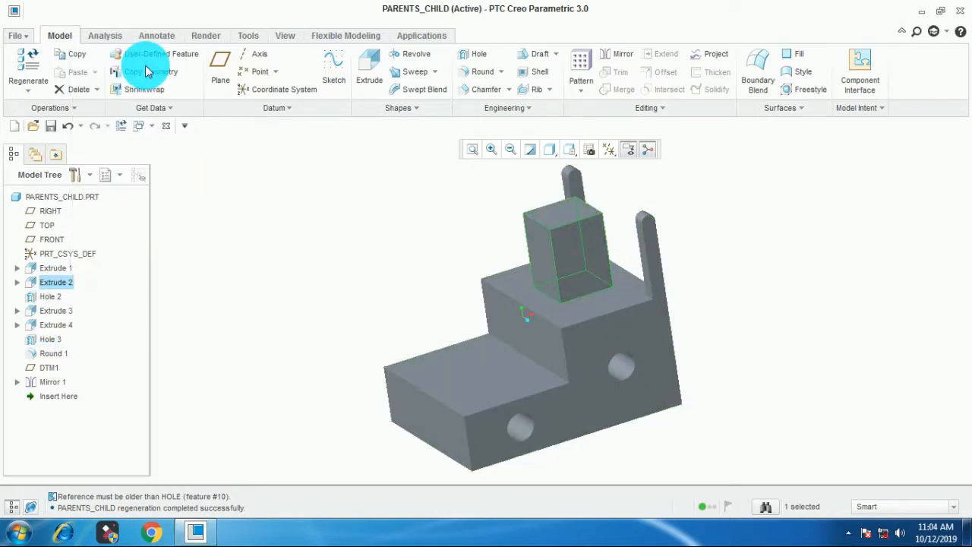
{"action": "left_click", "coordinate": [667, 310]}
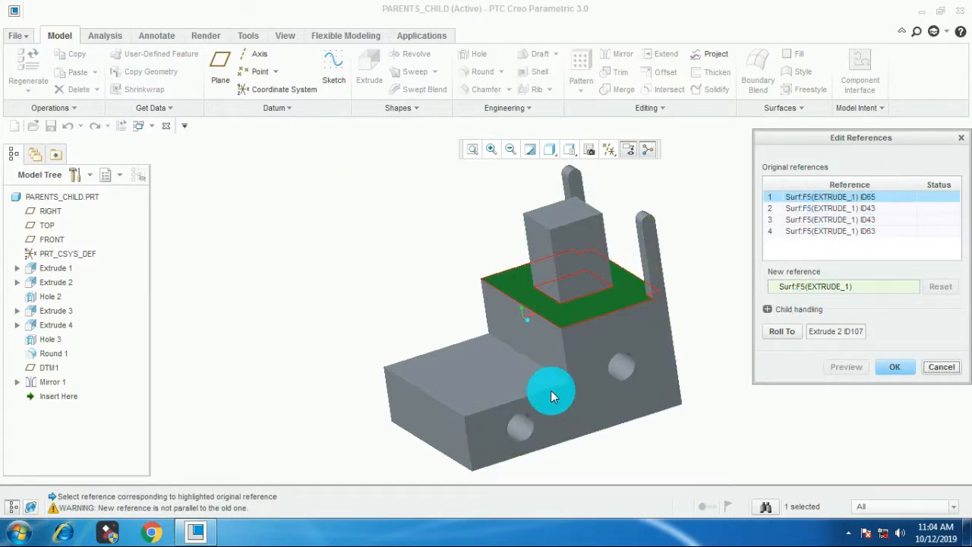
{"action": "middle_click_drag", "start_coordinate": [551, 390], "coordinate": [573, 393]}
{"action": "left_click", "coordinate": [459, 378]}
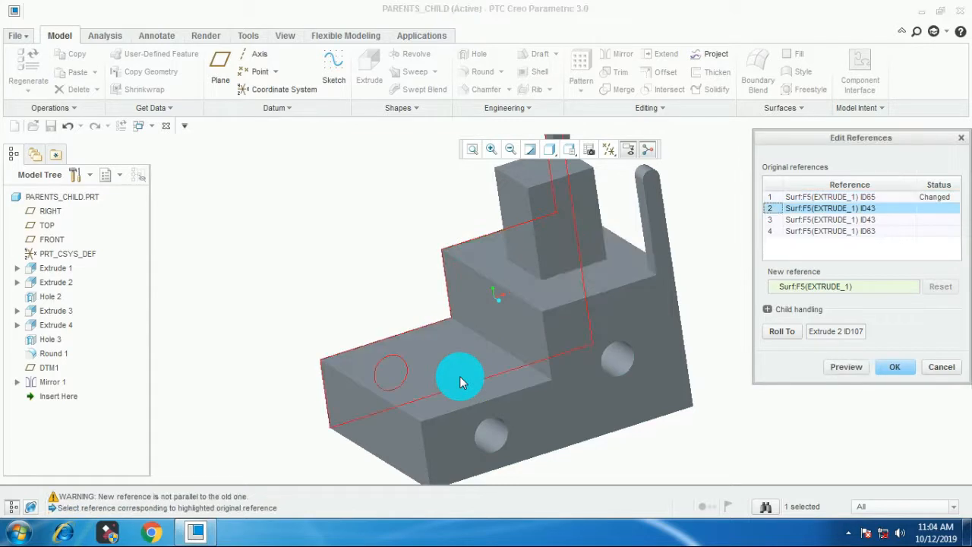
Replace Extrude 2's surface reference ID63 with the vertical face between Extrude 1's two steps and apply the reference changes
{"action": "left_click", "coordinate": [809, 221]}
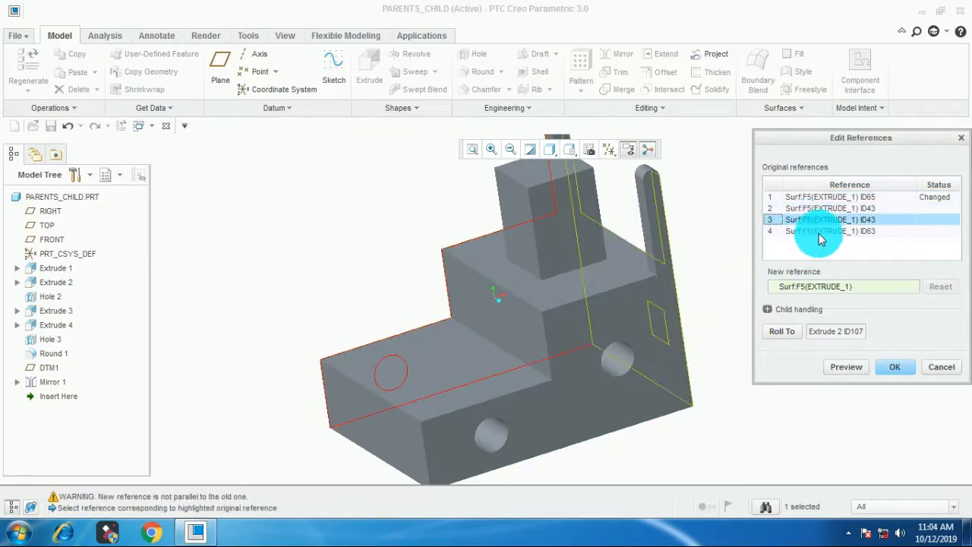
{"action": "left_click", "coordinate": [820, 231]}
{"action": "middle_click_drag", "start_coordinate": [641, 392], "coordinate": [515, 341]}
{"action": "left_click", "coordinate": [494, 317]}
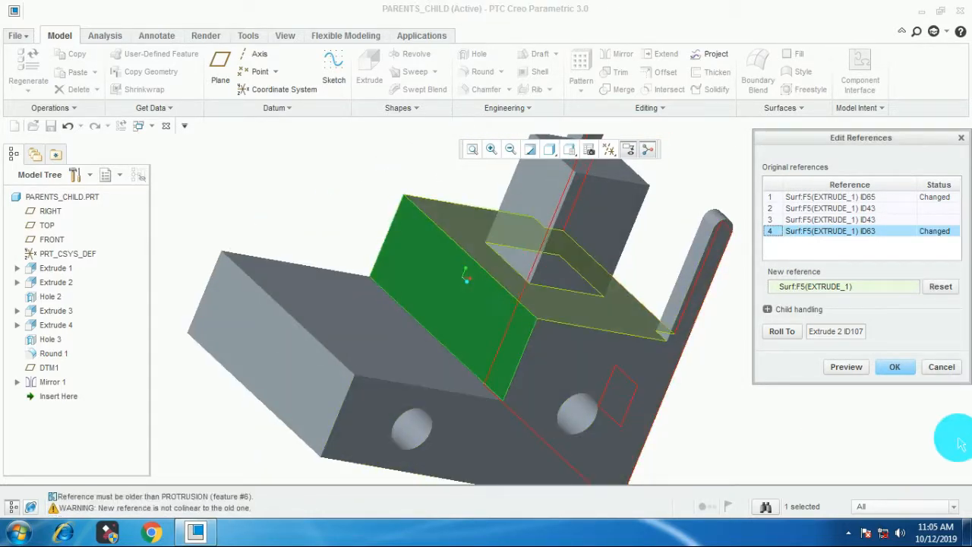
{"action": "left_click", "coordinate": [902, 370]}
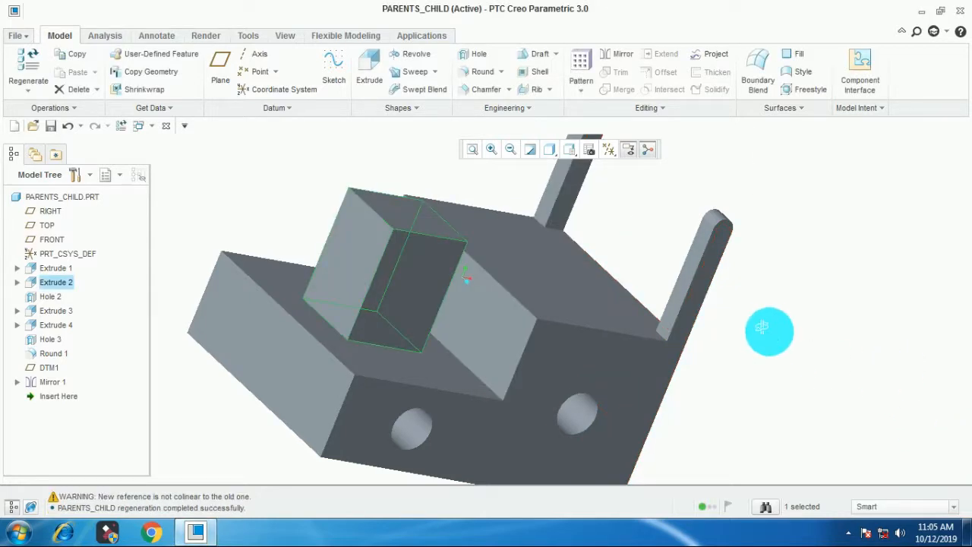
{"action": "middle_click_drag", "start_coordinate": [770, 329], "coordinate": [834, 338]}
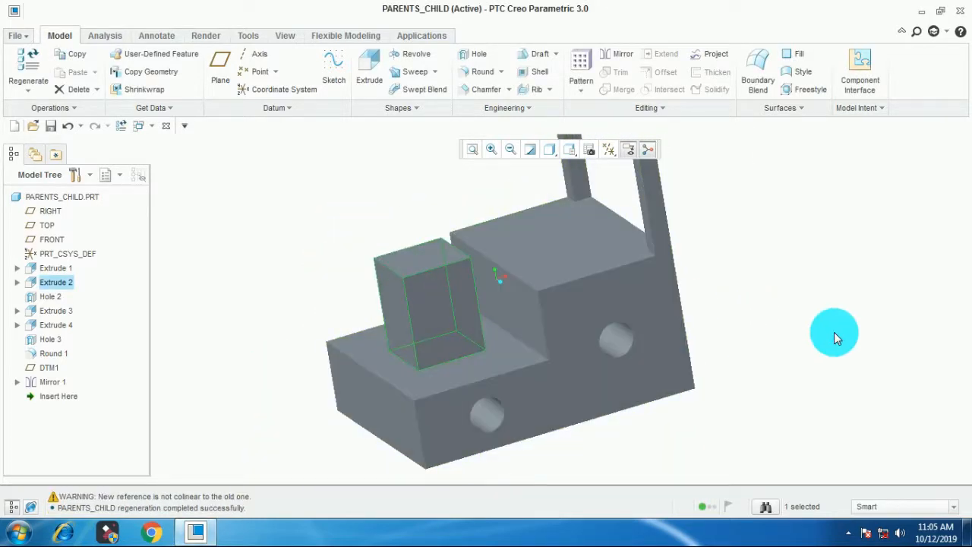